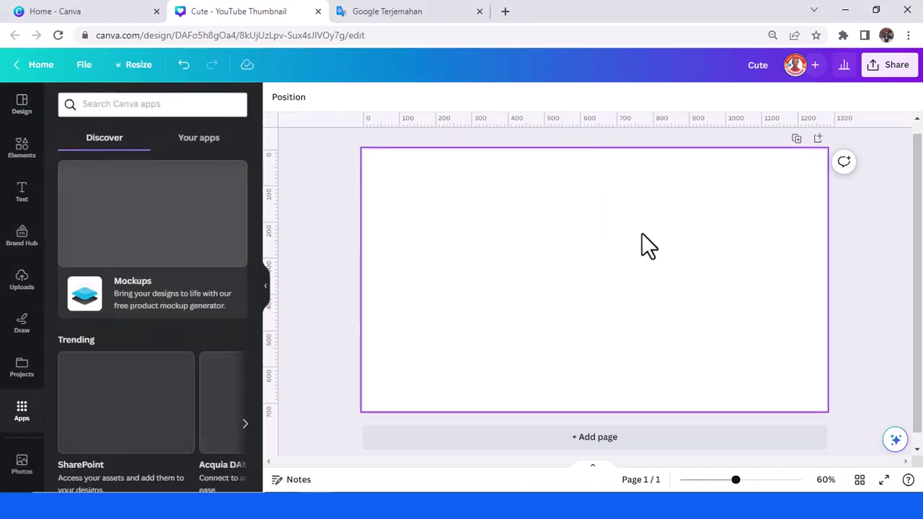
# - Search the Canva apps for TypeCraft and open the TypeCraft app
pyautogui.click(106, 107)
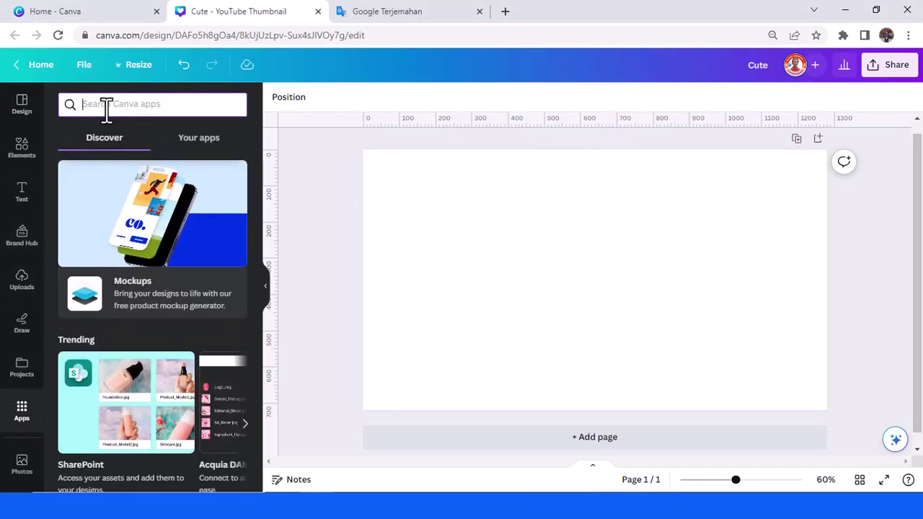
pyautogui.write('TY')
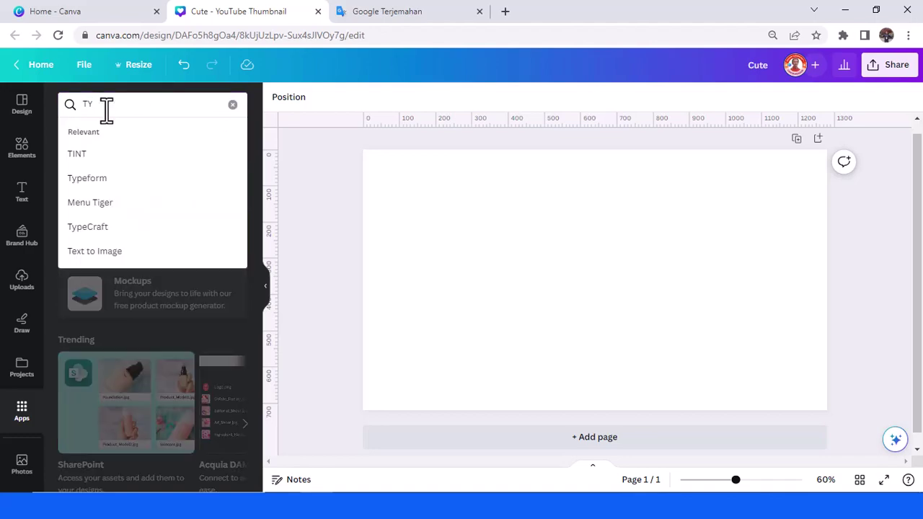
pyautogui.write('PE')
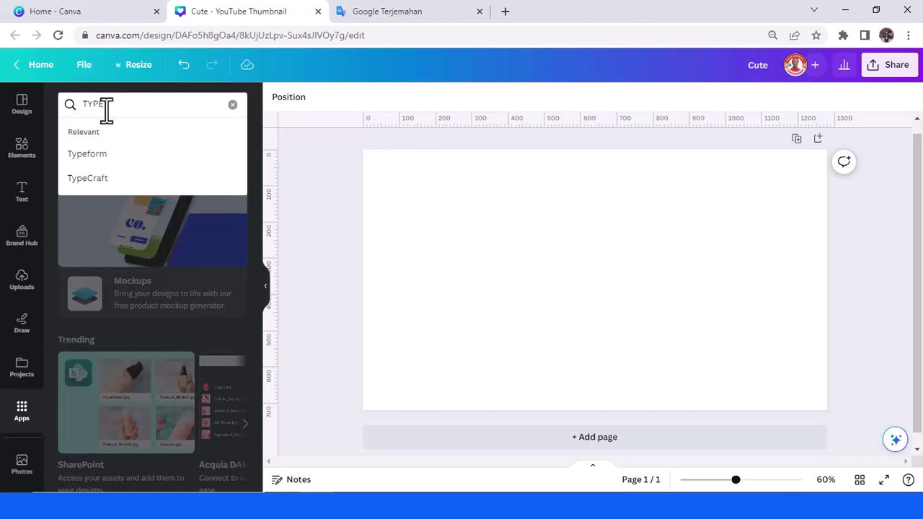
pyautogui.click(99, 182)
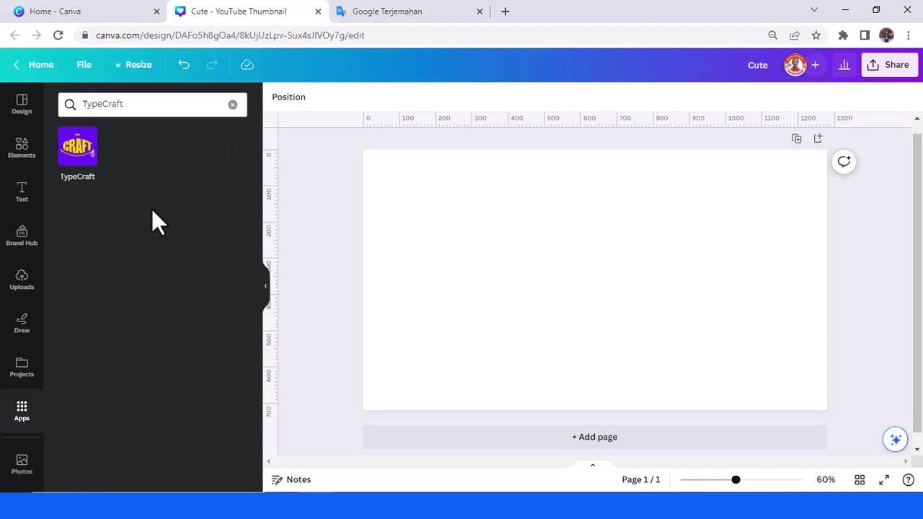
pyautogui.click(79, 152)
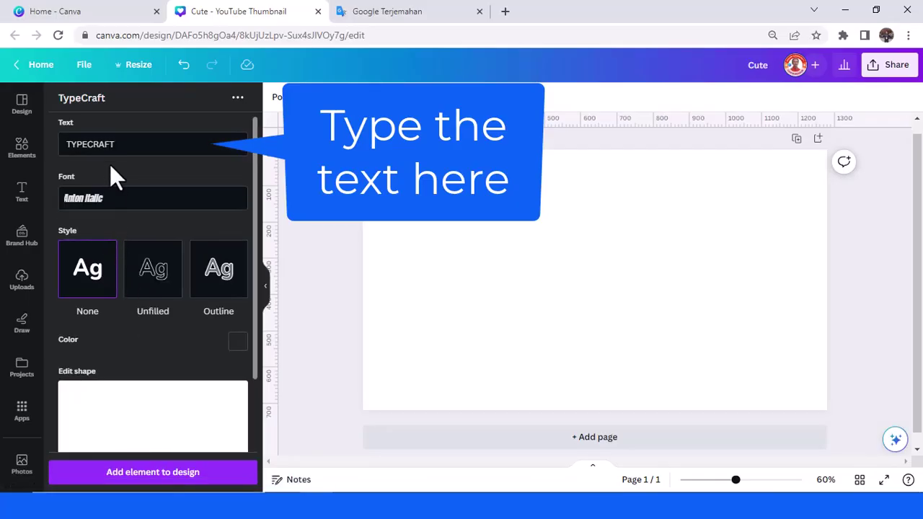
# - Replace the default TypeCraft text with BATMAN in capital letters
pyautogui.doubleClick(115, 147)
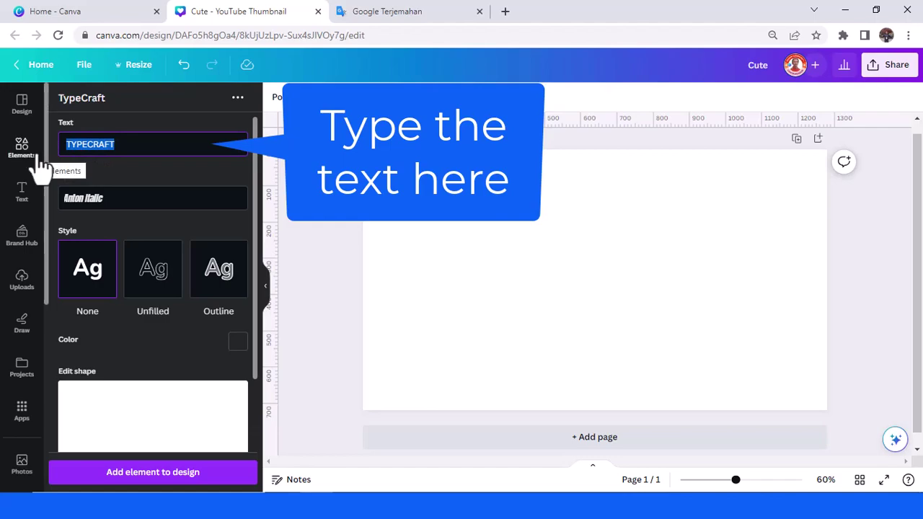
pyautogui.write('bat')
pyautogui.press('BackSpace')
pyautogui.press('BackSpace')
pyautogui.press('BackSpace')
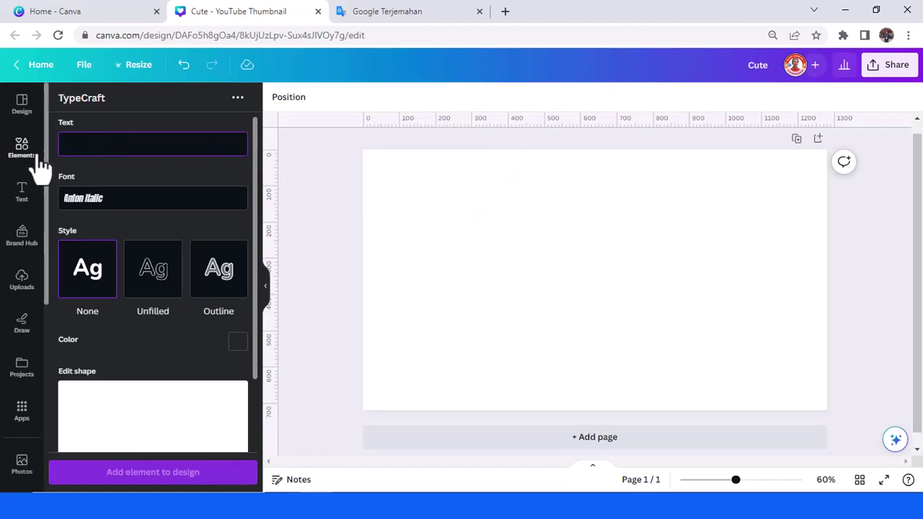
pyautogui.write('BATMAN')
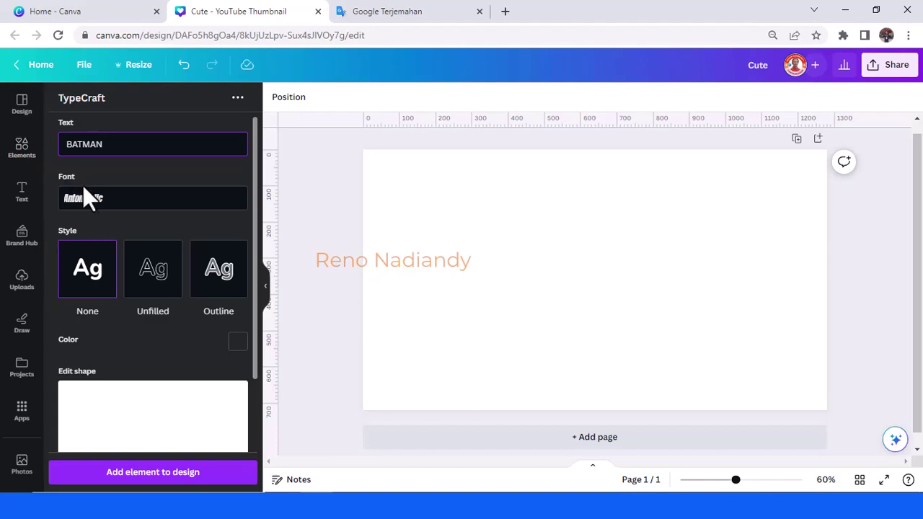
# - Set the font of the BATMAN text to Gotham Bold
pyautogui.click(101, 199)
pyautogui.scroll(-5, 108, 238)
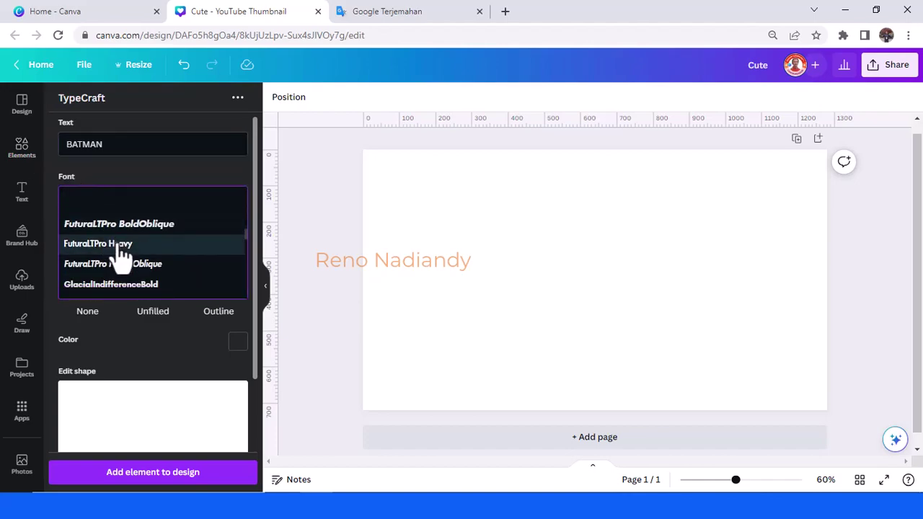
pyautogui.scroll(-3, 115, 249)
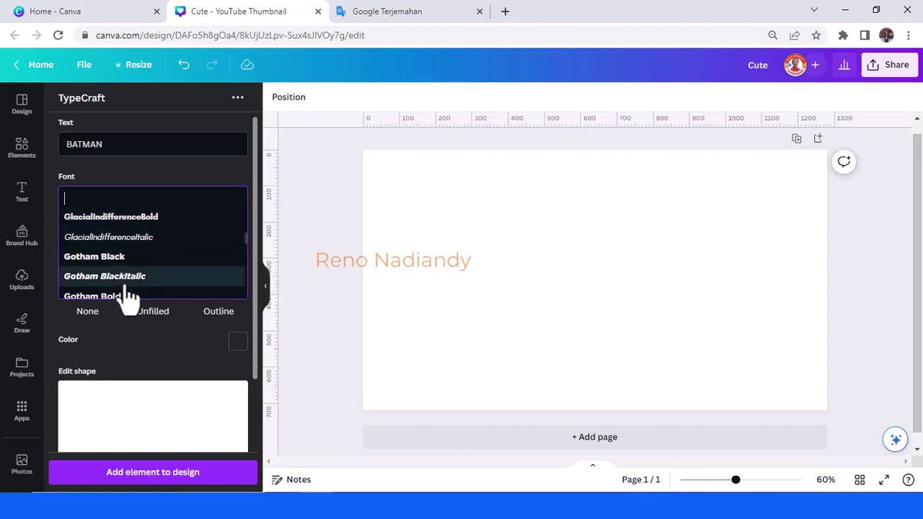
pyautogui.scroll(-2, 124, 288)
pyautogui.click(124, 232)
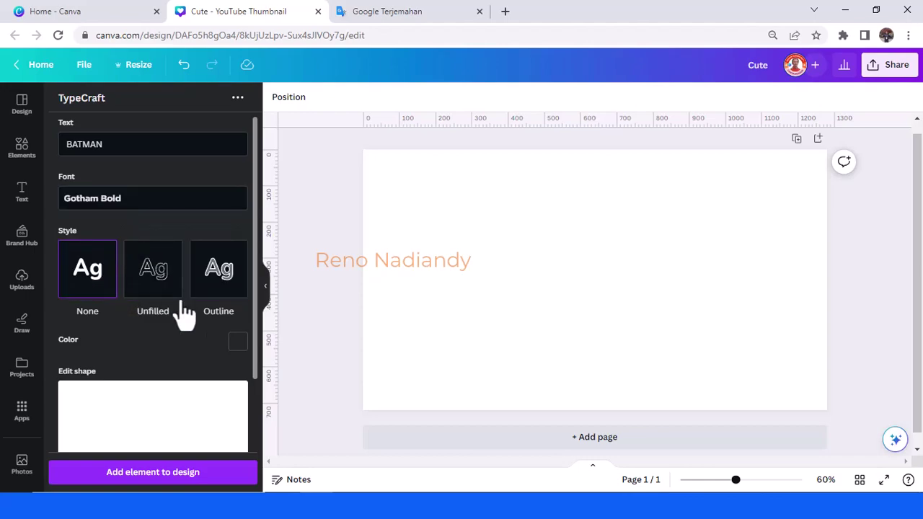
# - Stretch the BATMAN shape's four corners vertically, moving the two upper corners up and the two lower corners down
pyautogui.scroll(-3, 240, 361)
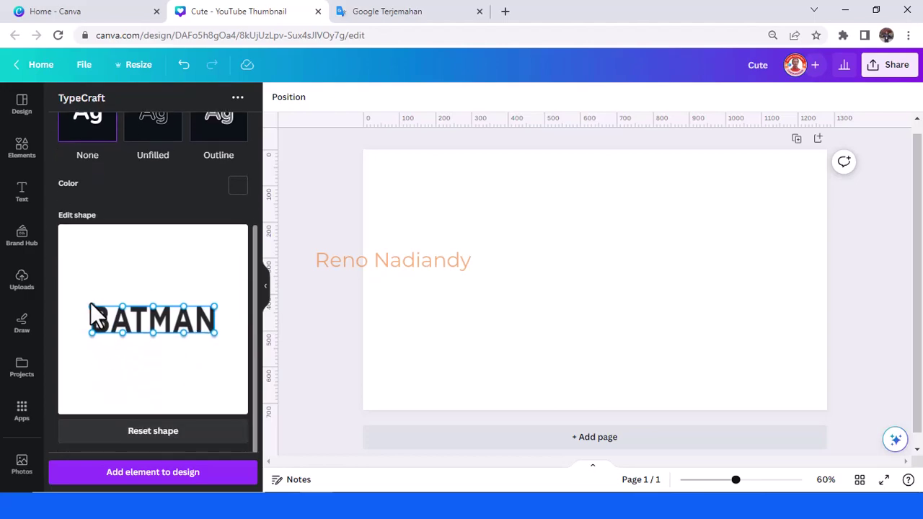
pyautogui.moveTo(90, 307); pyautogui.dragTo(91, 287)
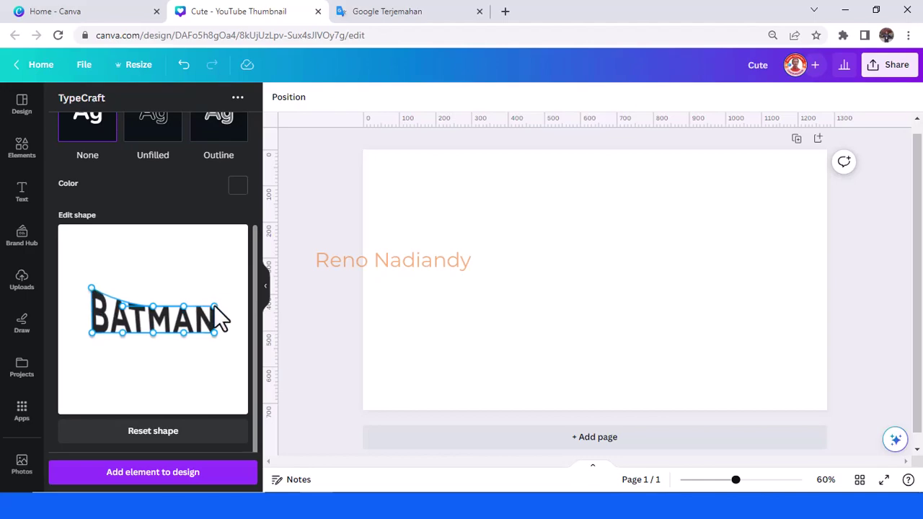
pyautogui.moveTo(214, 306); pyautogui.dragTo(212, 292)
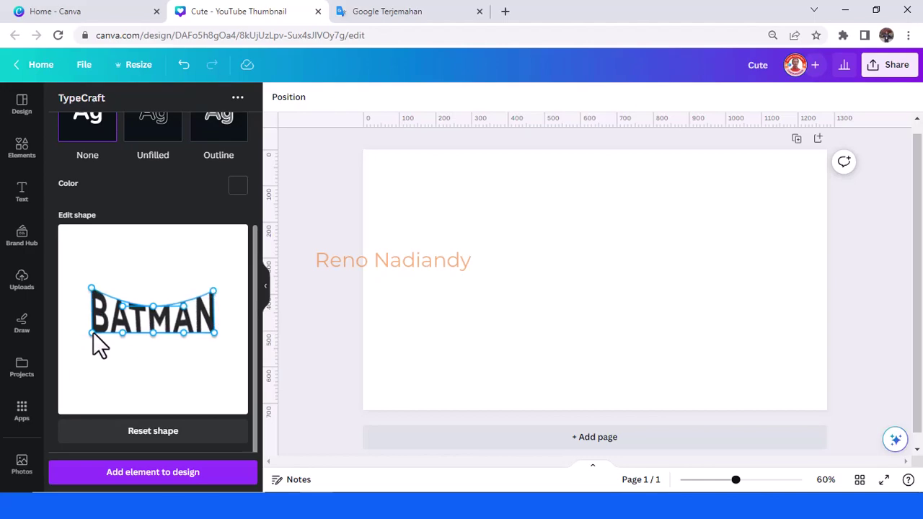
pyautogui.moveTo(92, 333); pyautogui.dragTo(91, 358)
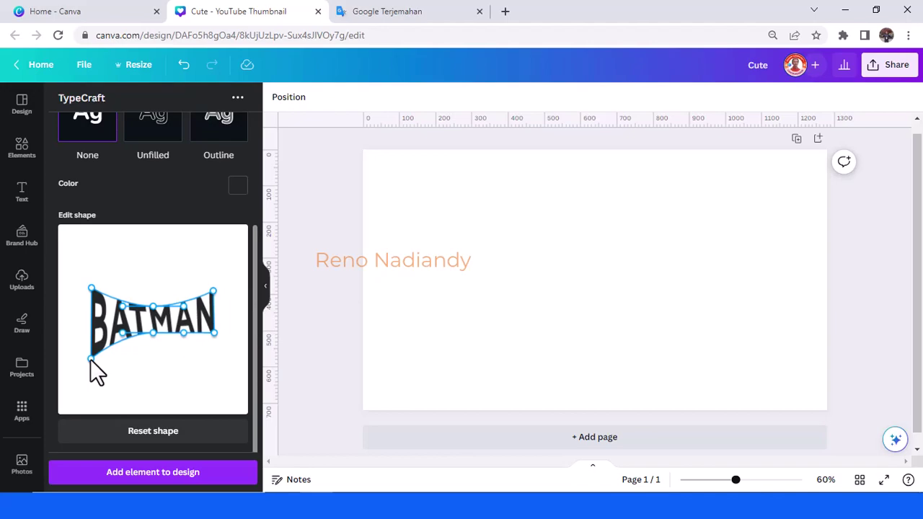
pyautogui.moveTo(214, 333); pyautogui.dragTo(212, 351)
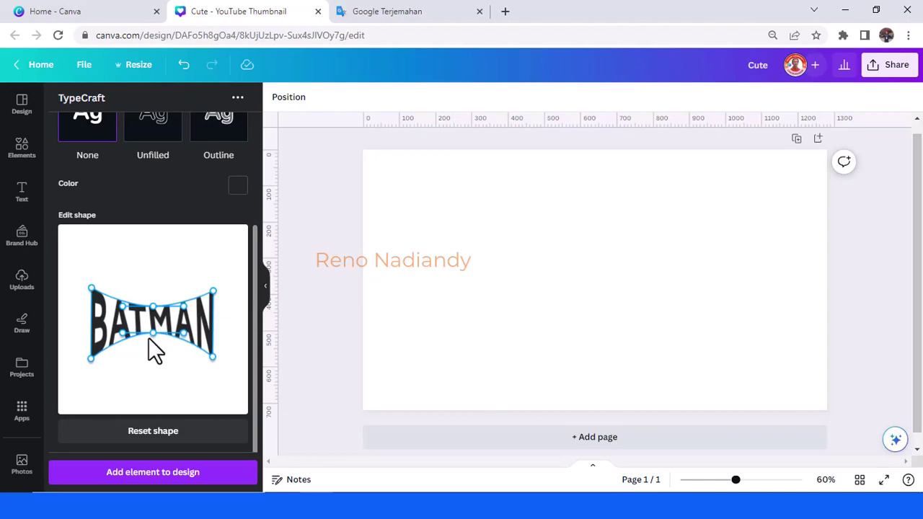
# - Lower the BATMAN shape's bottom middle point, then form a peak at the top middle by raising it and lowering the curve handles on both sides
pyautogui.moveTo(152, 334); pyautogui.dragTo(151, 353)
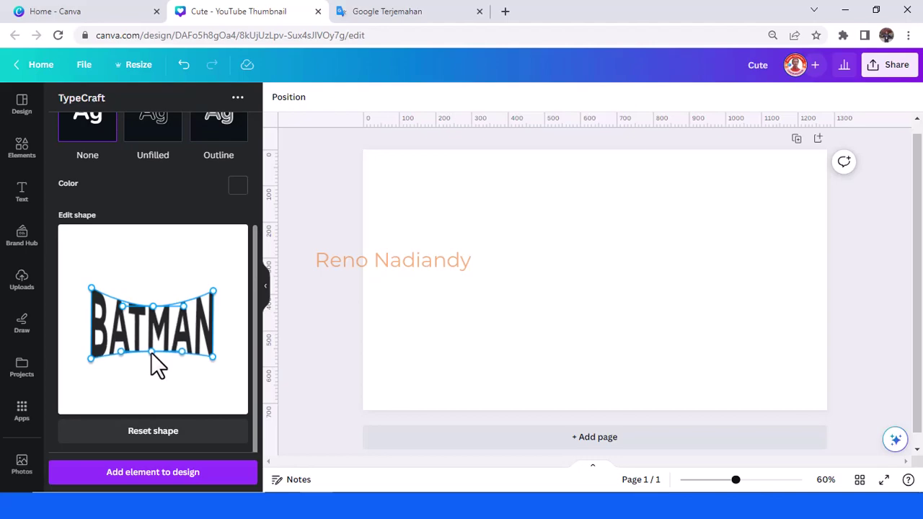
pyautogui.moveTo(152, 306); pyautogui.dragTo(126, 317)
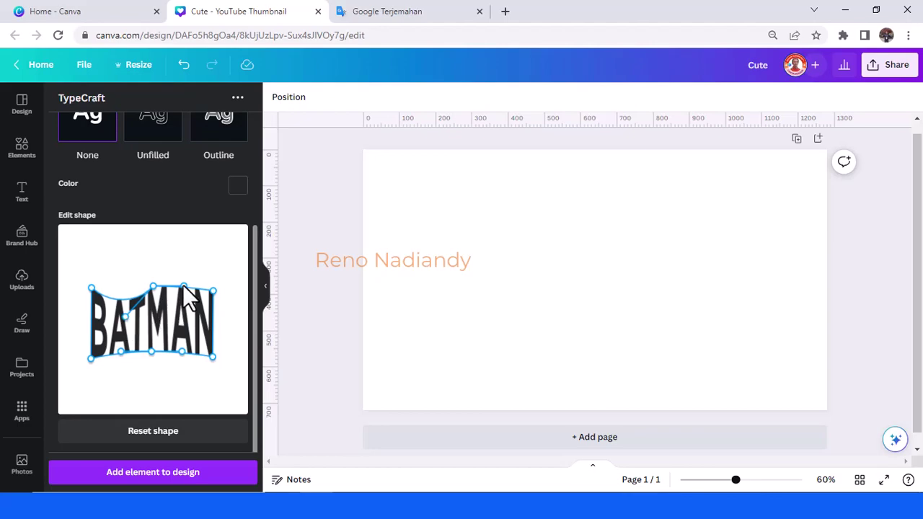
pyautogui.moveTo(184, 287); pyautogui.dragTo(181, 318)
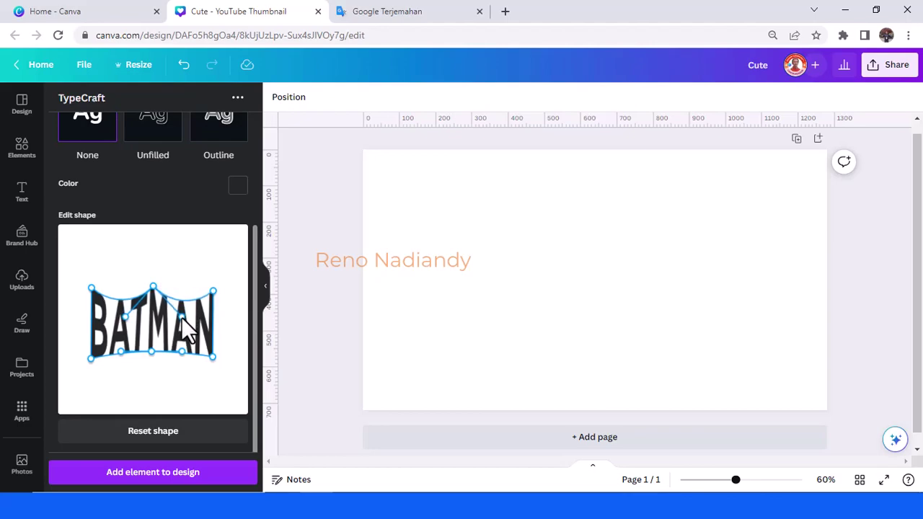
# - Form a downward point at the bottom middle of BATMAN with raised curve handles on both sides, and add the lettering to the design
pyautogui.moveTo(121, 353); pyautogui.dragTo(127, 340)
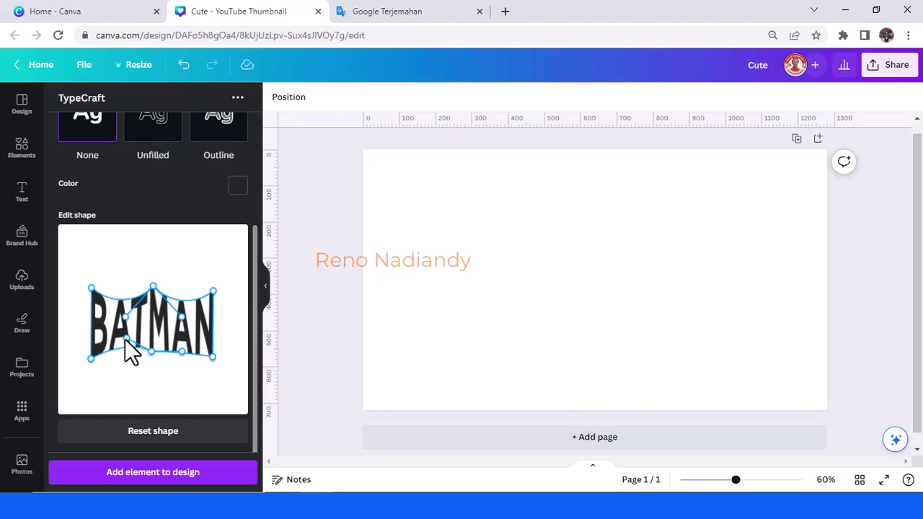
pyautogui.moveTo(182, 351); pyautogui.dragTo(181, 337)
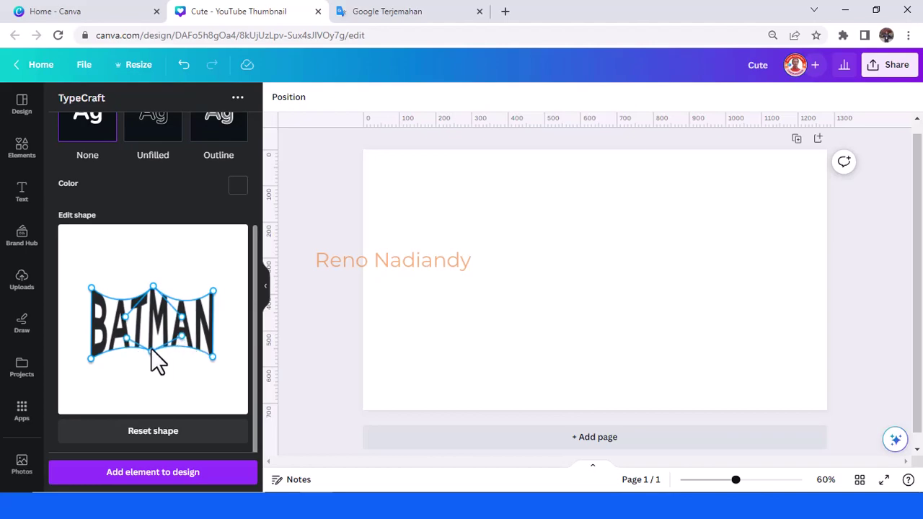
pyautogui.moveTo(151, 350); pyautogui.dragTo(125, 341)
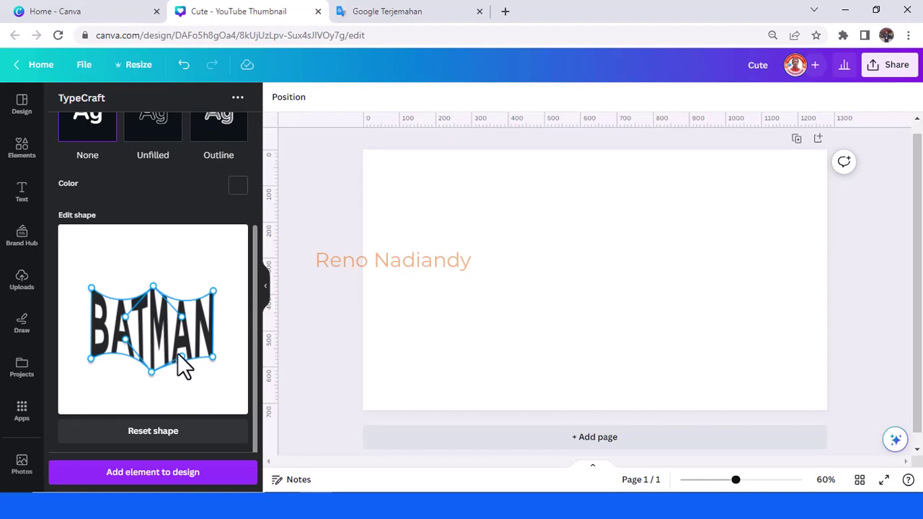
pyautogui.moveTo(181, 356); pyautogui.dragTo(180, 341)
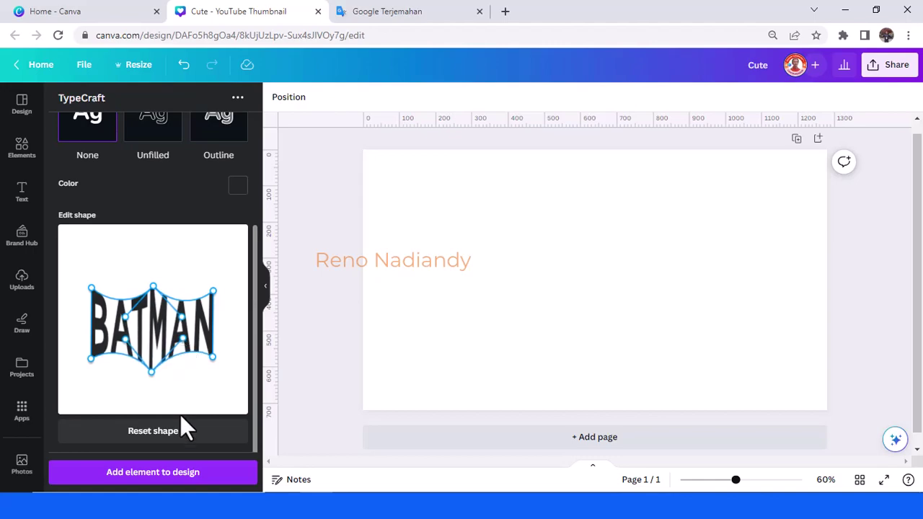
pyautogui.click(193, 477)
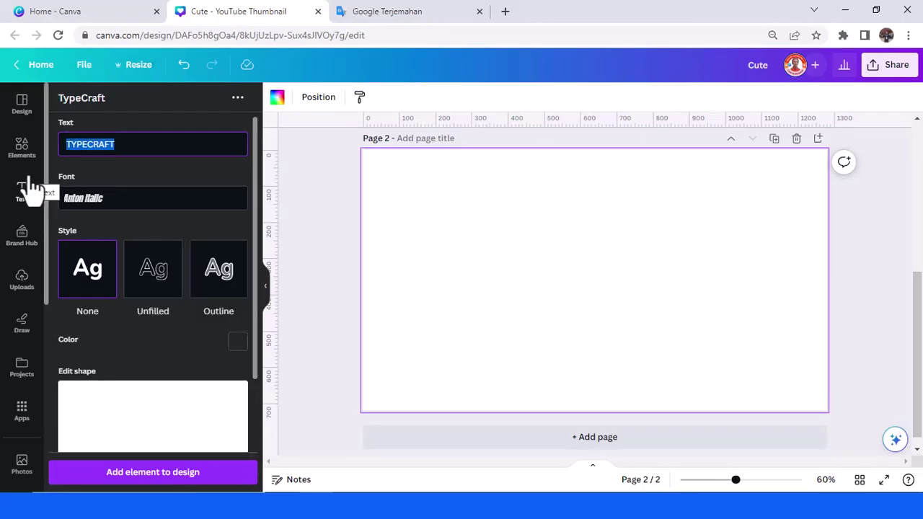
# - Replace the default TypeCraft text with SUPERMAN for the second page
pyautogui.write('SUPERMAN')
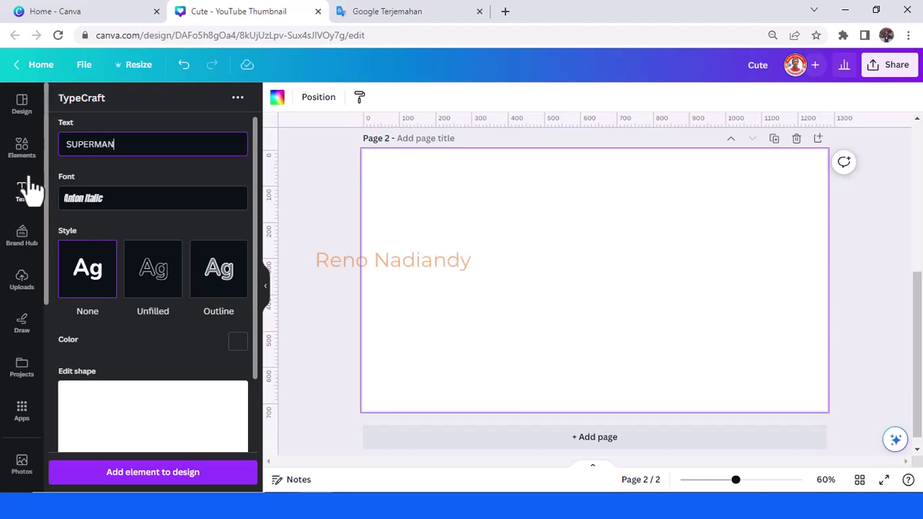
# - Set the font of the SUPERMAN text to FuturaLTPro Bold
pyautogui.click(106, 201)
pyautogui.scroll(-5, 104, 248)
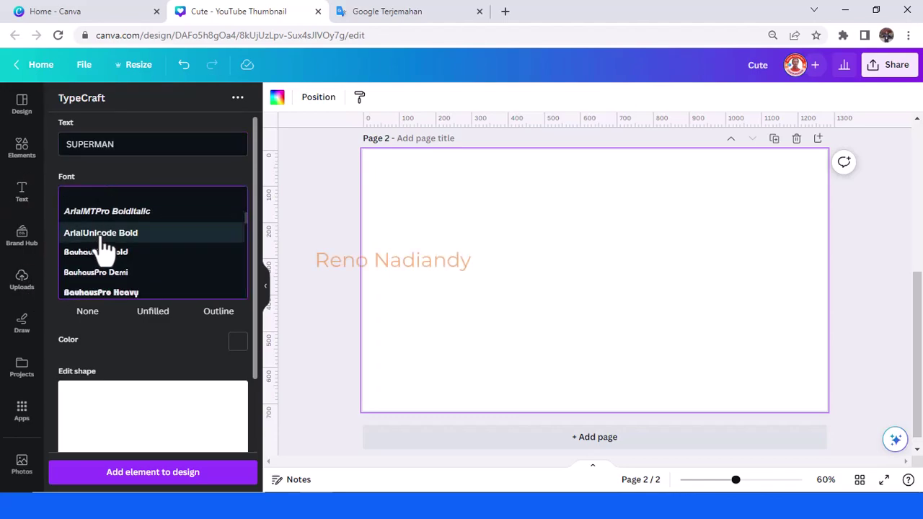
pyautogui.scroll(-5, 113, 266)
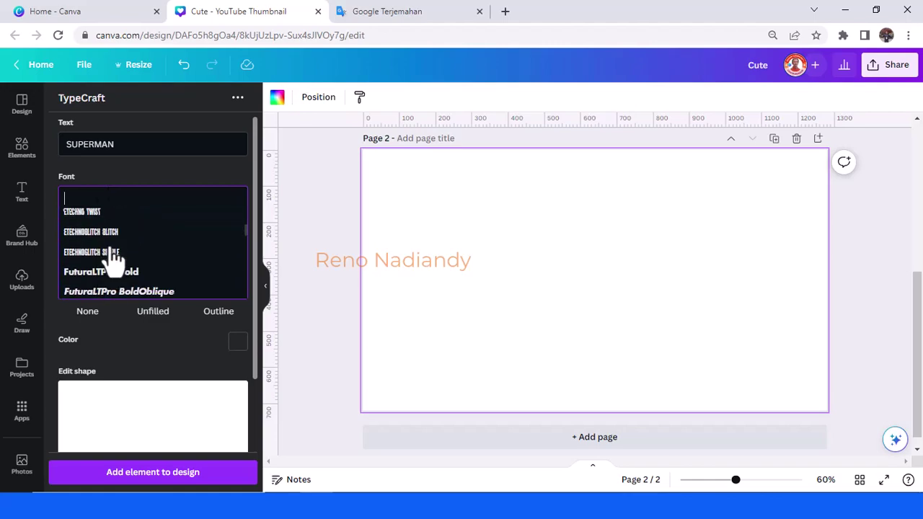
pyautogui.scroll(-2, 113, 263)
pyautogui.scroll(2, 116, 266)
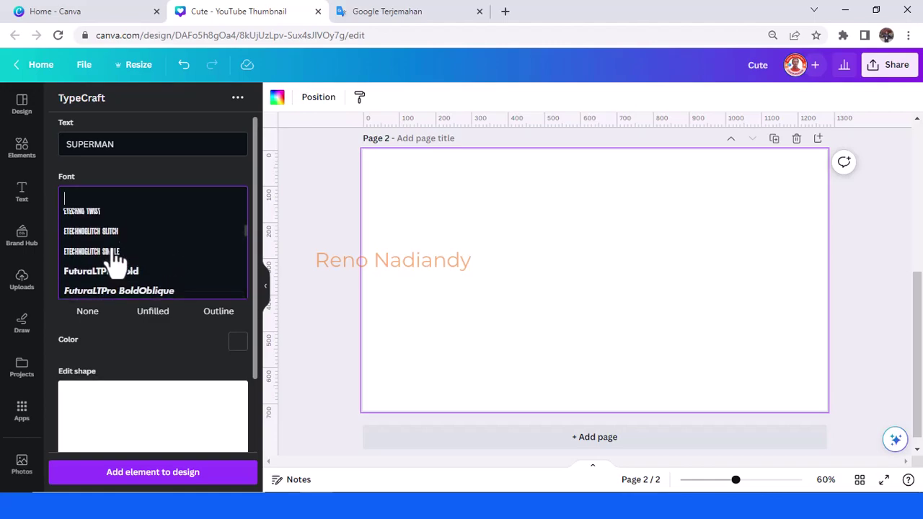
pyautogui.click(116, 271)
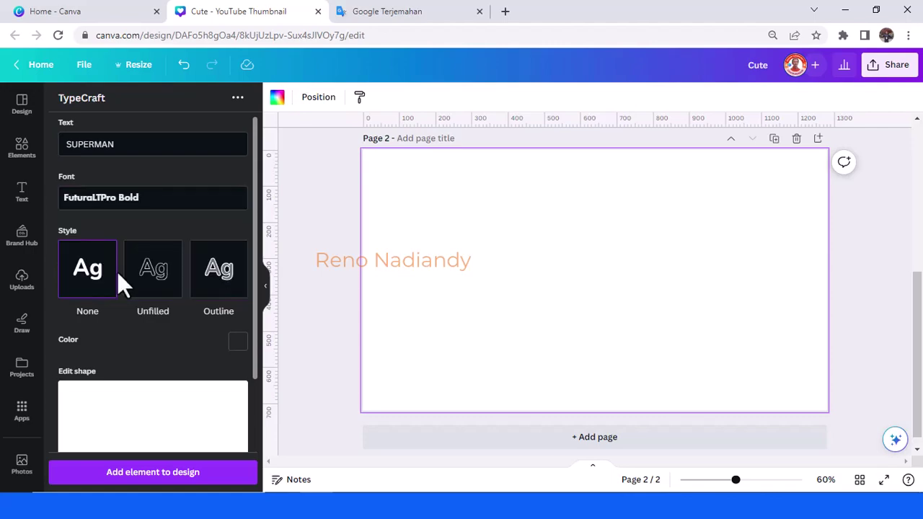
# - Change the font of the SUPERMAN text to OswaldBold and bring its shape editor into view
pyautogui.click(149, 200)
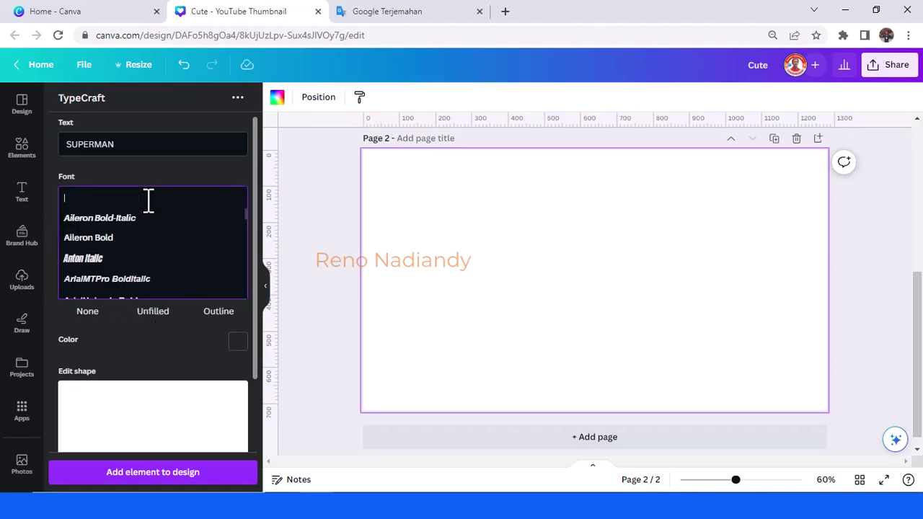
pyautogui.scroll(-3, 148, 264)
pyautogui.scroll(-10, 147, 267)
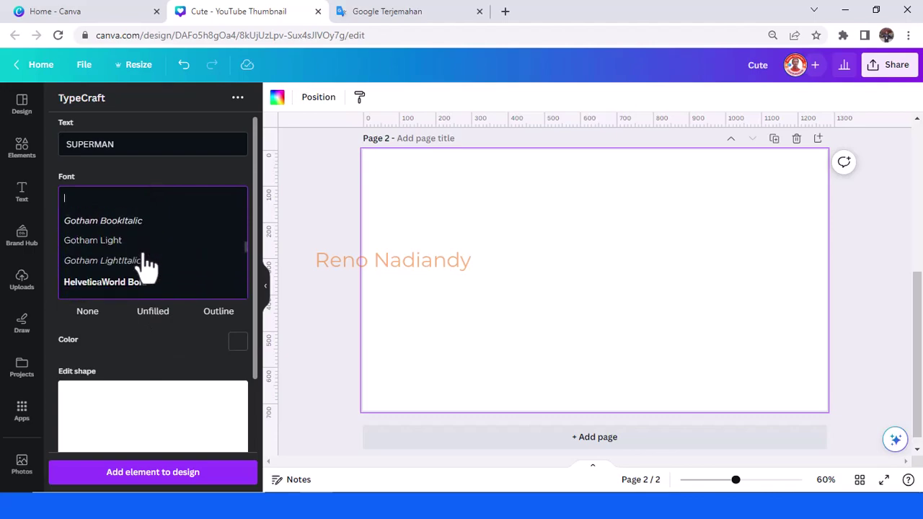
pyautogui.scroll(-8, 147, 268)
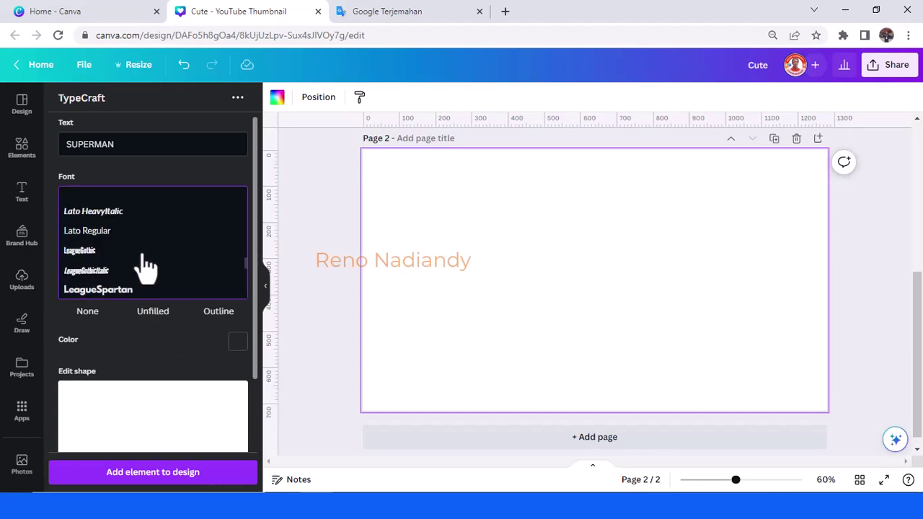
pyautogui.scroll(-3, 147, 267)
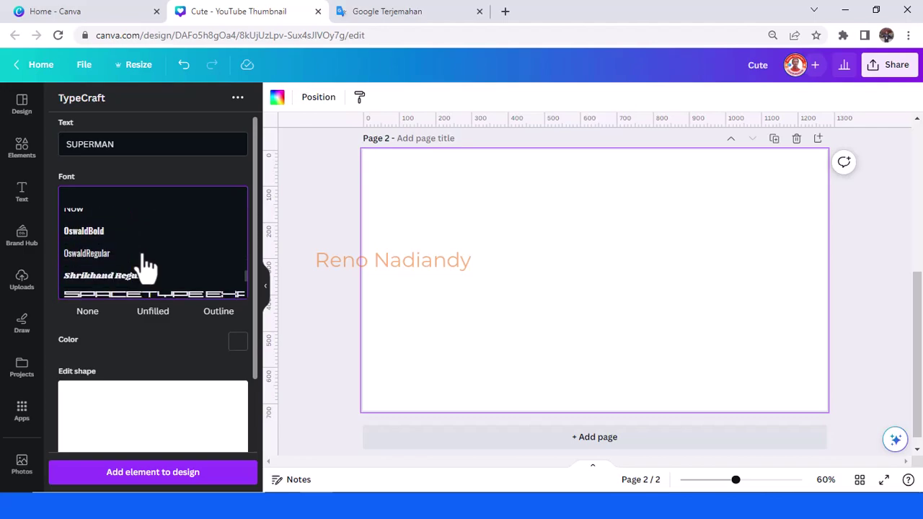
pyautogui.click(116, 232)
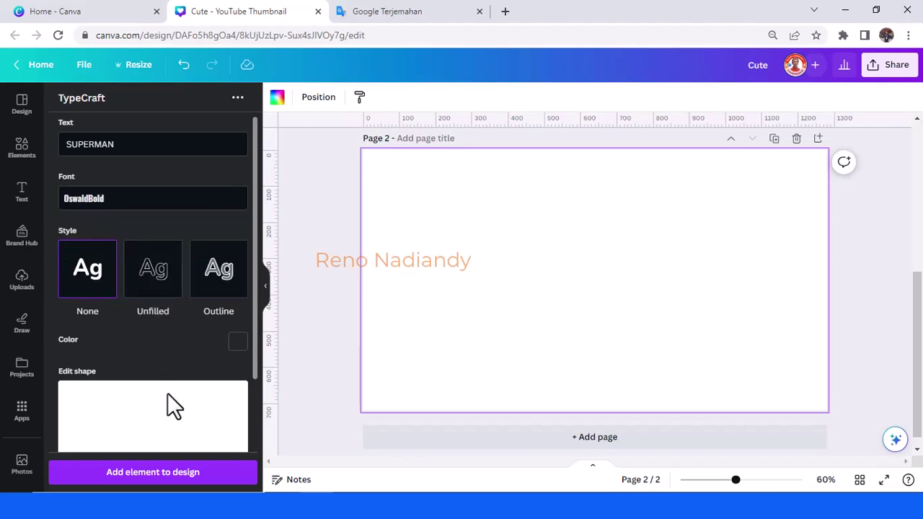
pyautogui.scroll(-2, 167, 400)
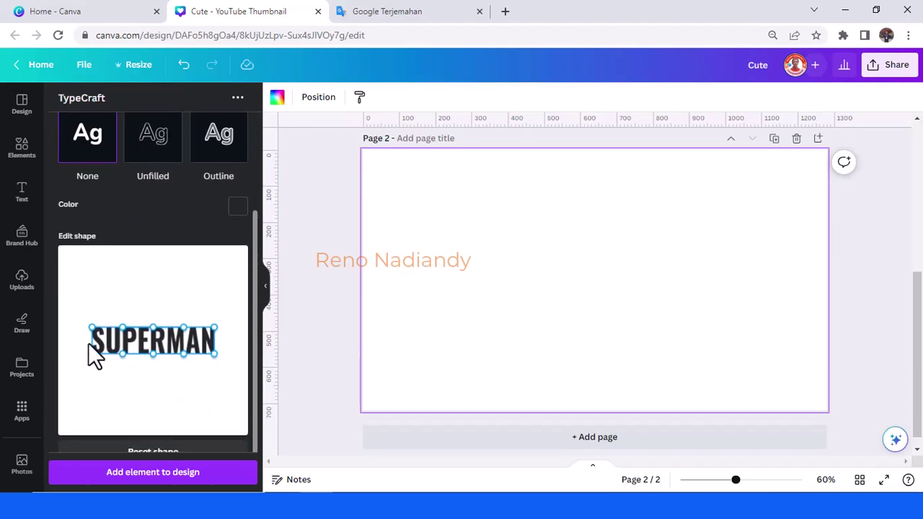
# - Warp SUPERMAN by pulling its bottom-left corner down, arching the top edge and raising the right end
pyautogui.moveTo(91, 355); pyautogui.dragTo(93, 389)
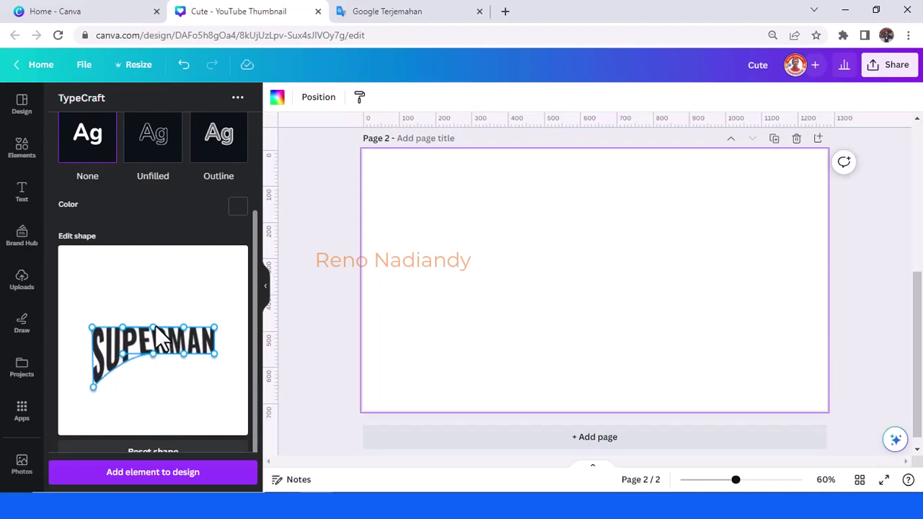
pyautogui.moveTo(153, 329); pyautogui.dragTo(155, 319)
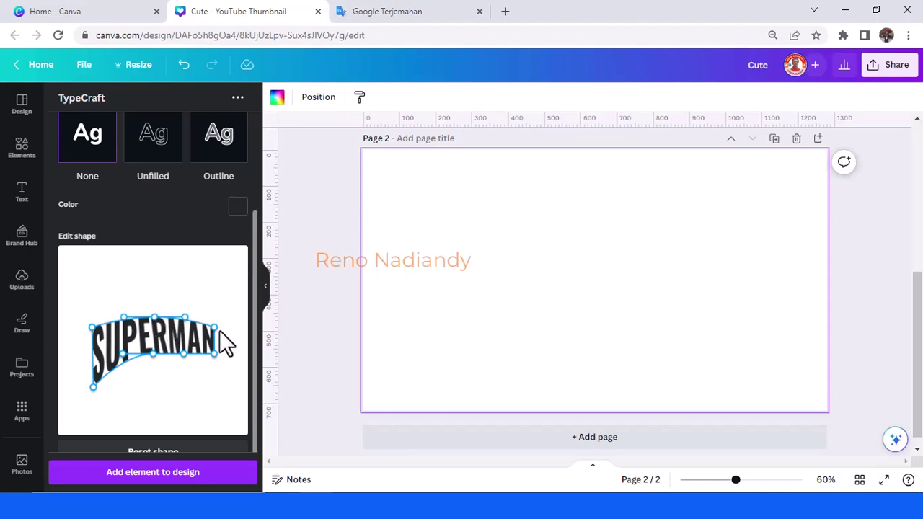
pyautogui.moveTo(214, 324); pyautogui.dragTo(215, 318)
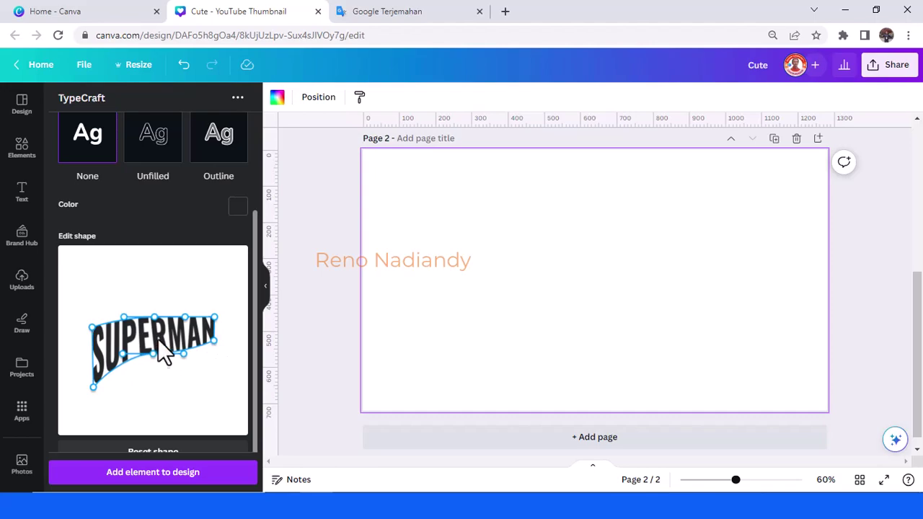
# - Refine the SUPERMAN warp by lowering both left corners, smoothing the bottom curve and shifting the top middle point to tilt the upper arch
pyautogui.moveTo(94, 329); pyautogui.dragTo(92, 333)
pyautogui.moveTo(92, 387); pyautogui.dragTo(93, 397)
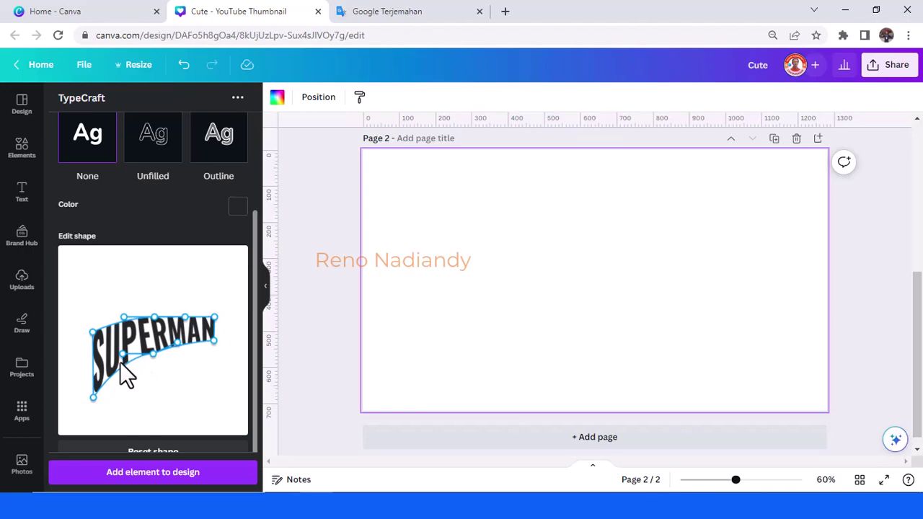
pyautogui.moveTo(124, 354); pyautogui.dragTo(124, 365)
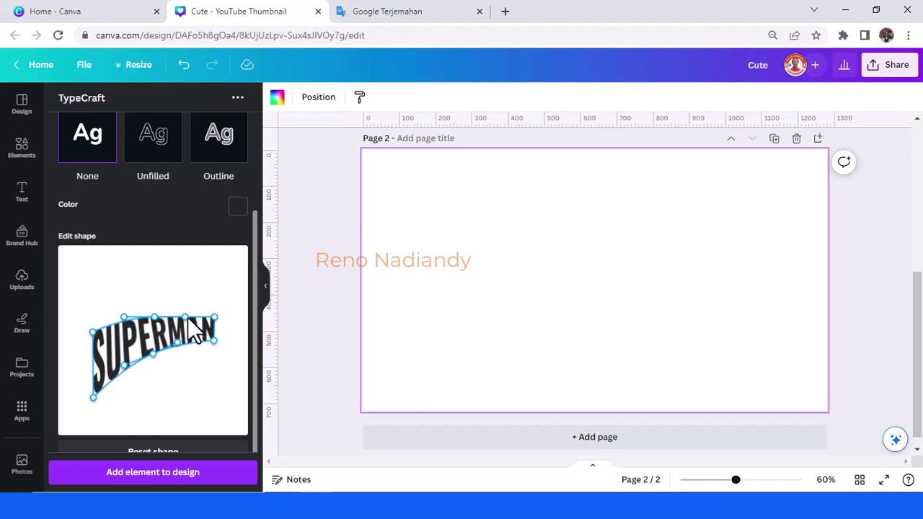
pyautogui.moveTo(154, 316); pyautogui.dragTo(136, 318)
# - Add the SUPERMAN lettering to page 2, enlarge it and position it around the middle of the page
pyautogui.click(150, 483)
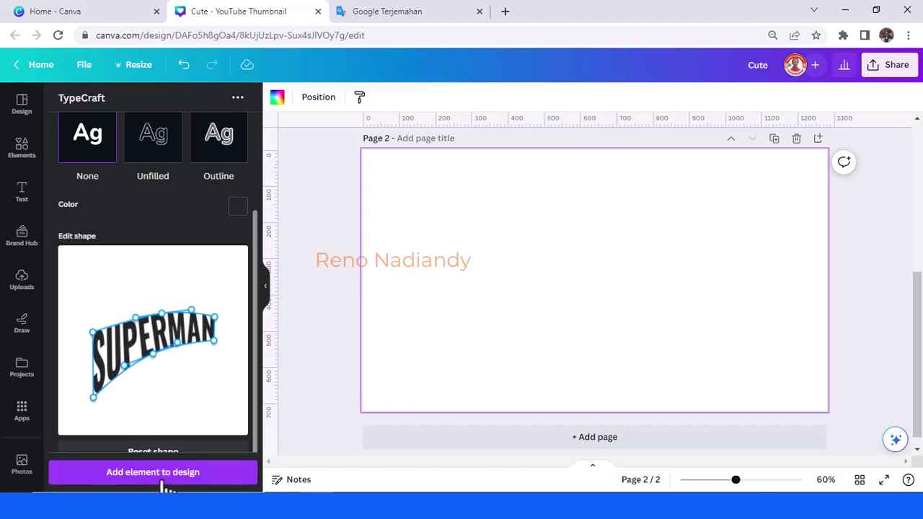
pyautogui.moveTo(673, 332); pyautogui.dragTo(745, 382)
pyautogui.moveTo(665, 282); pyautogui.dragTo(644, 247)
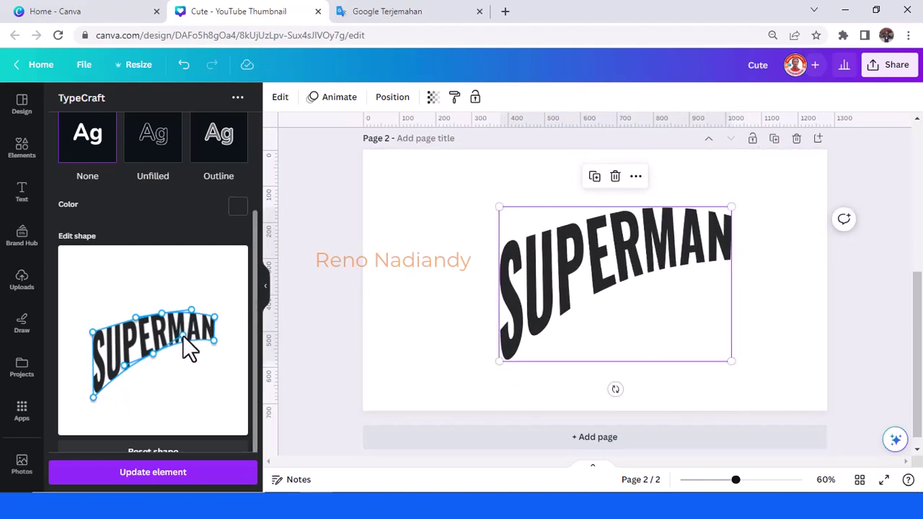
# - Narrow the right end of SUPERMAN, flatten its top arch slightly, adjust the bottom middle point and update the lettering in the design
pyautogui.moveTo(212, 340); pyautogui.dragTo(214, 334)
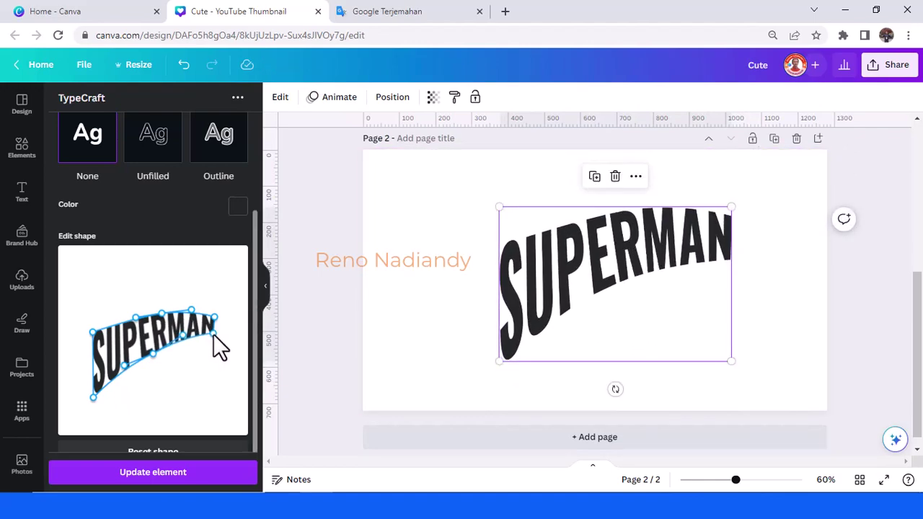
pyautogui.moveTo(160, 315); pyautogui.dragTo(158, 317)
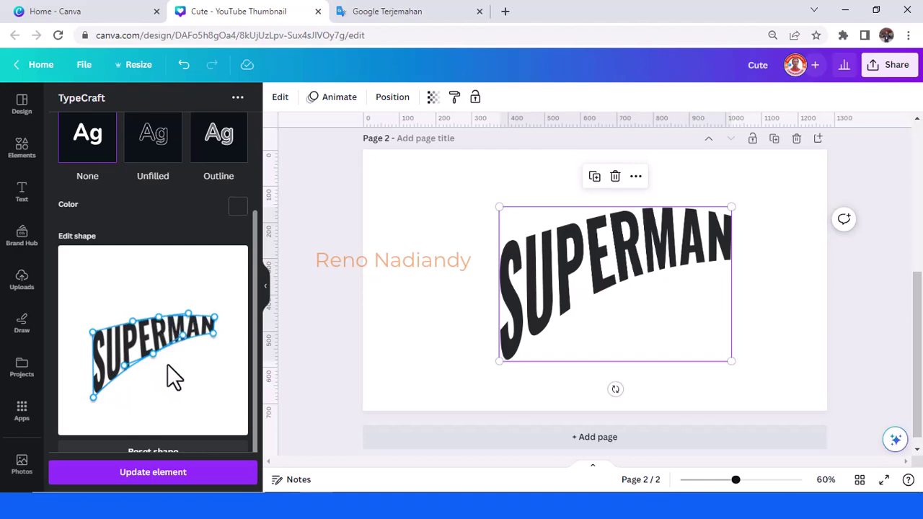
pyautogui.click(170, 478)
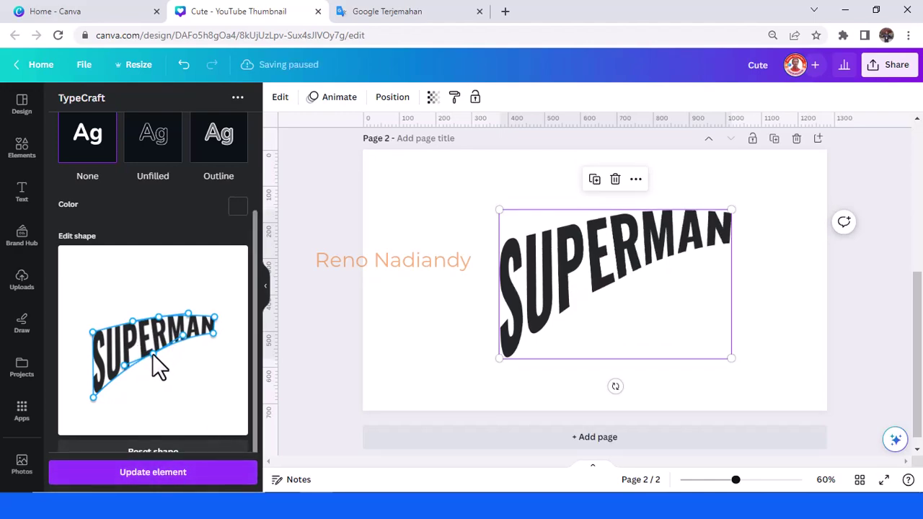
pyautogui.moveTo(151, 352); pyautogui.dragTo(150, 353)
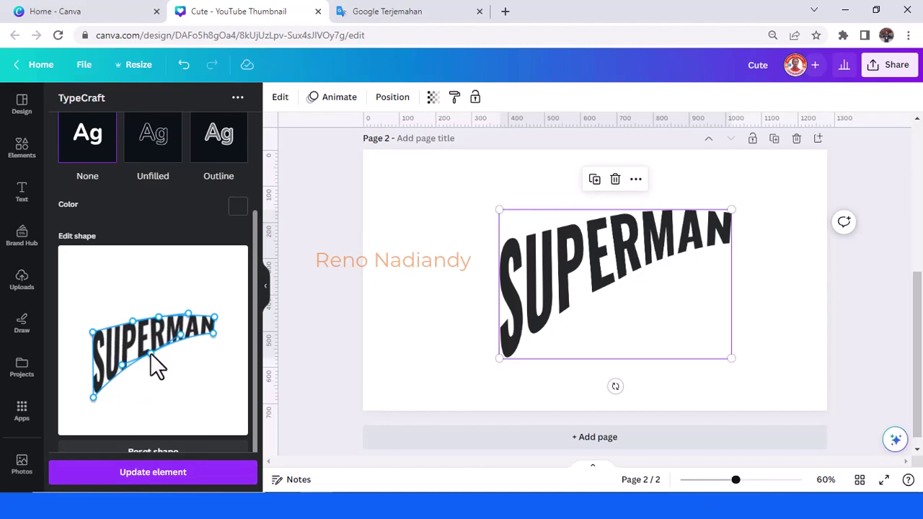
pyautogui.click(163, 476)
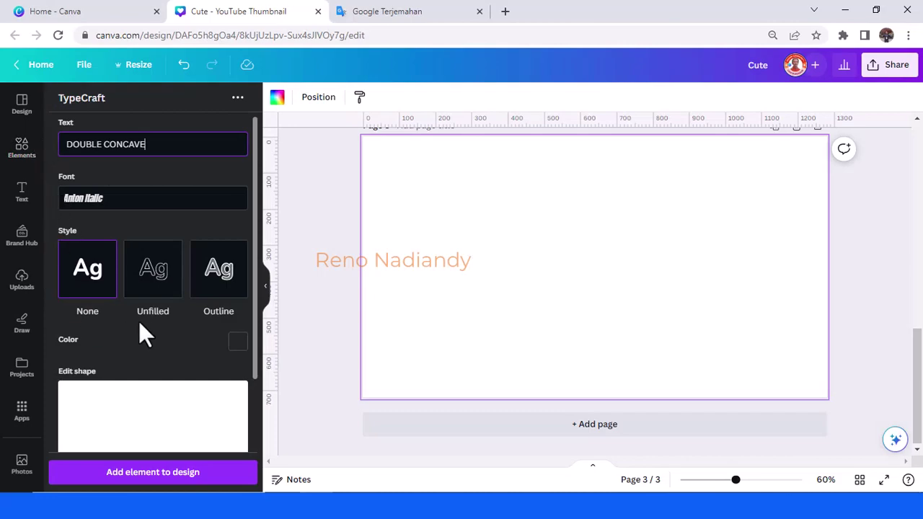
# - Set the font of the DOUBLE CONCAVE text to BebasNeueBold and bring its shape editor into view
pyautogui.click(109, 199)
pyautogui.scroll(-5, 112, 245)
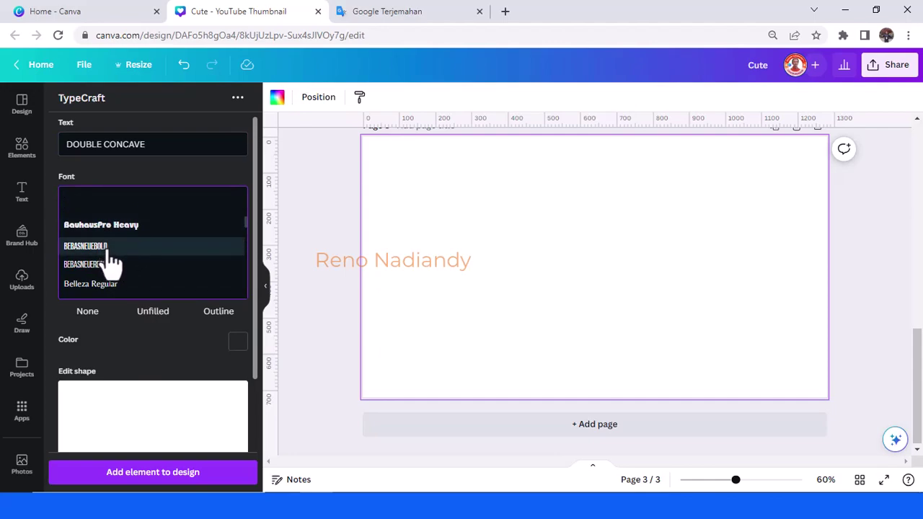
pyautogui.click(108, 246)
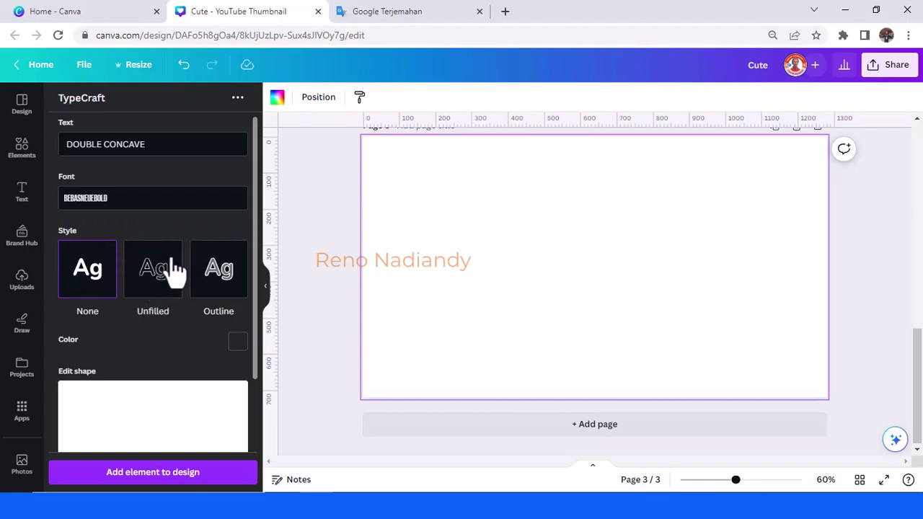
pyautogui.scroll(-1, 178, 394)
pyautogui.scroll(-1, 184, 407)
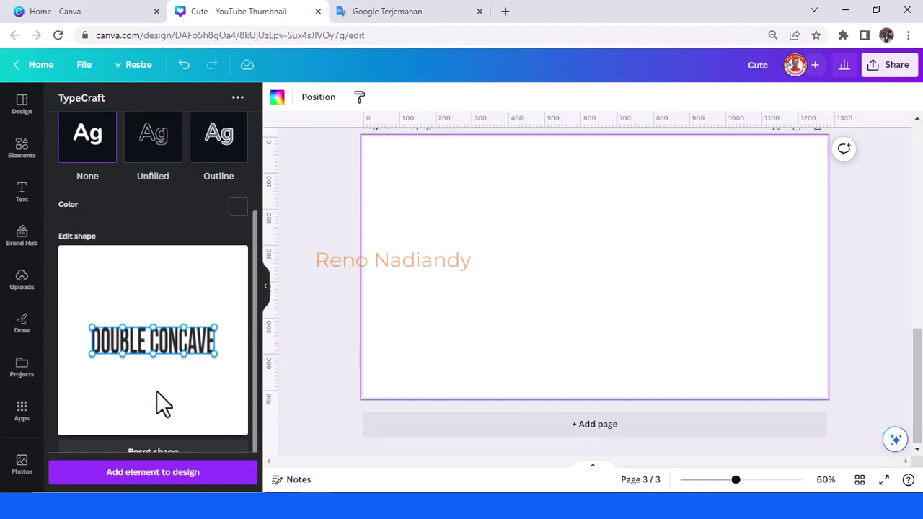
# - Pull the four corners of DOUBLE CONCAVE outward vertically so both edges curve inward, and add the lettering to the design
pyautogui.moveTo(93, 327); pyautogui.dragTo(92, 309)
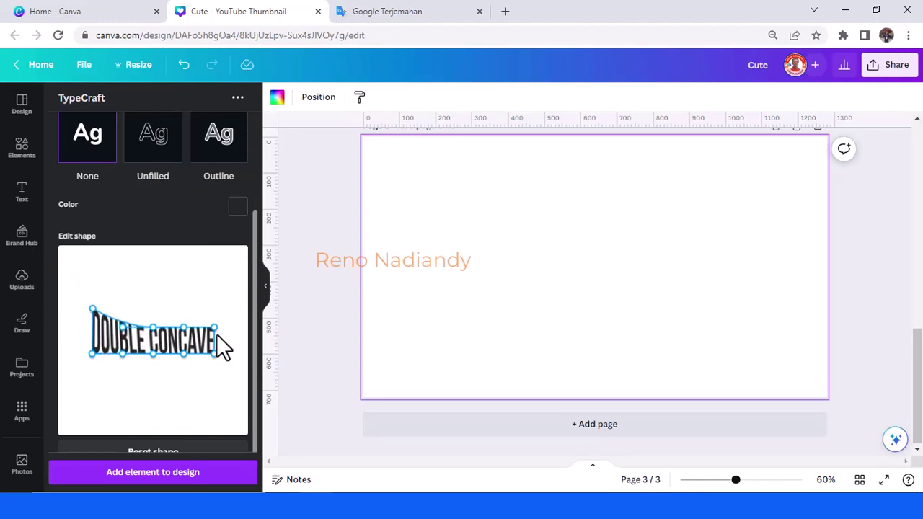
pyautogui.moveTo(214, 329); pyautogui.dragTo(212, 309)
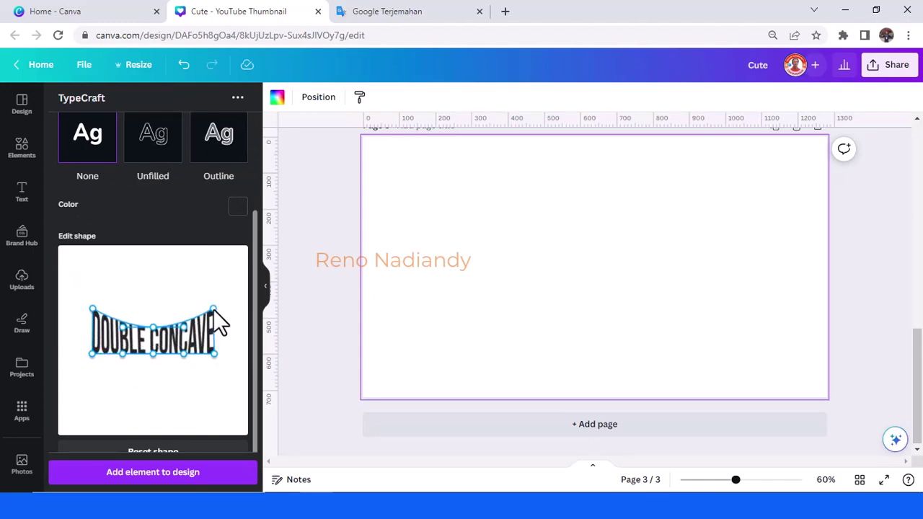
pyautogui.moveTo(91, 355); pyautogui.dragTo(92, 374)
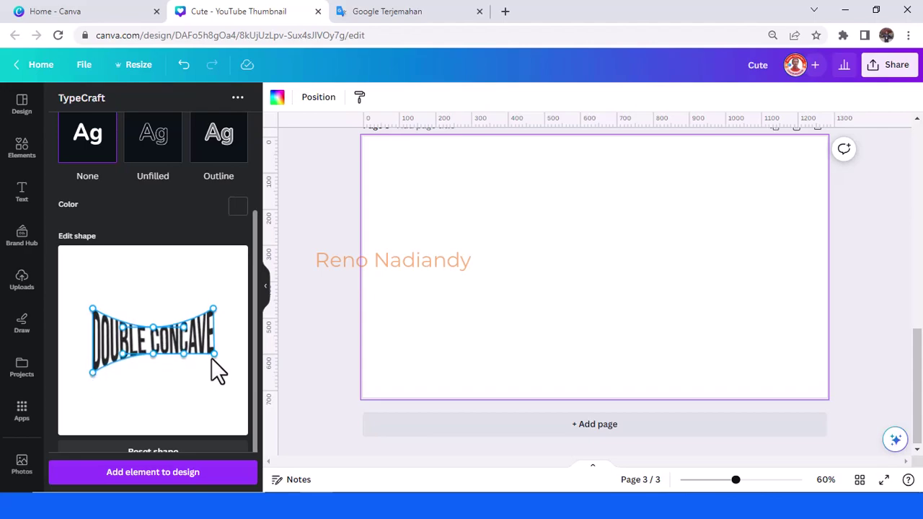
pyautogui.moveTo(213, 356); pyautogui.dragTo(213, 371)
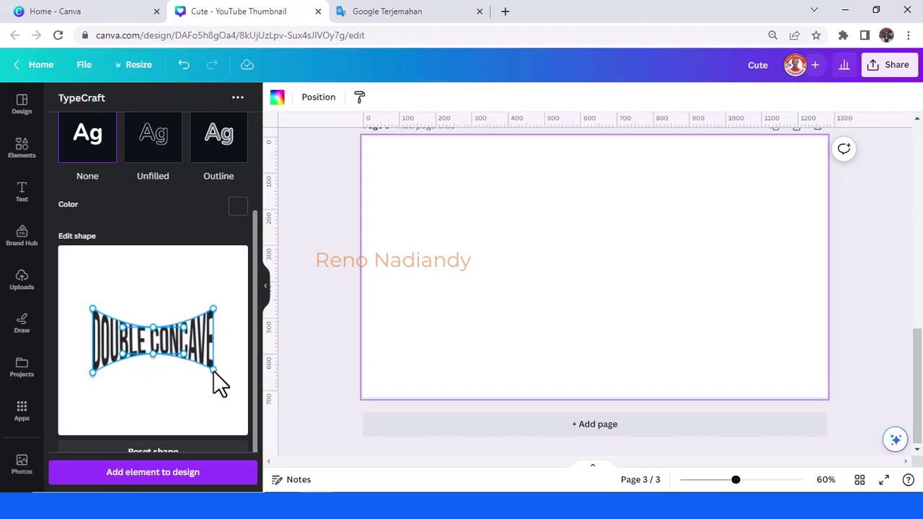
pyautogui.moveTo(213, 371); pyautogui.dragTo(213, 373)
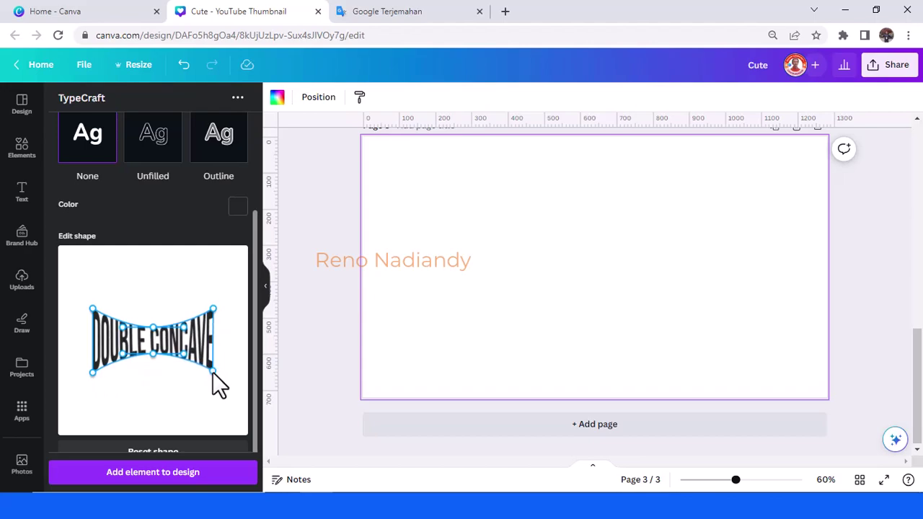
pyautogui.click(186, 476)
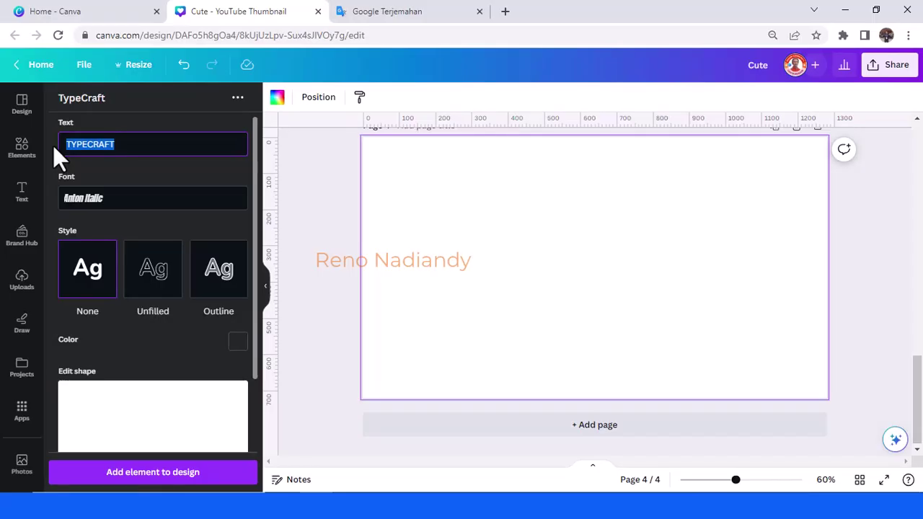
# - Replace the default text on page 4 with DOUBLE CONVEX and set its font to BebasNeueBold
pyautogui.write('DOUBLE CONVEX')
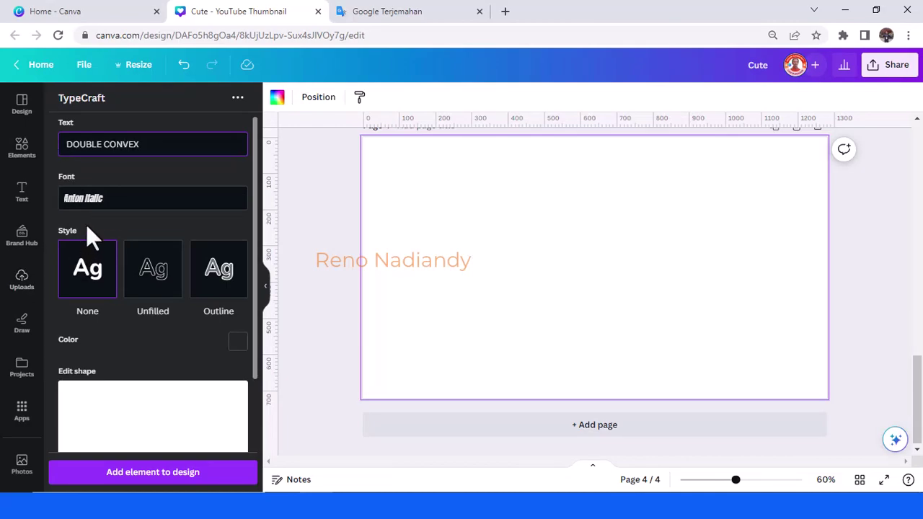
pyautogui.click(115, 199)
pyautogui.scroll(-3, 115, 241)
pyautogui.scroll(-2, 120, 264)
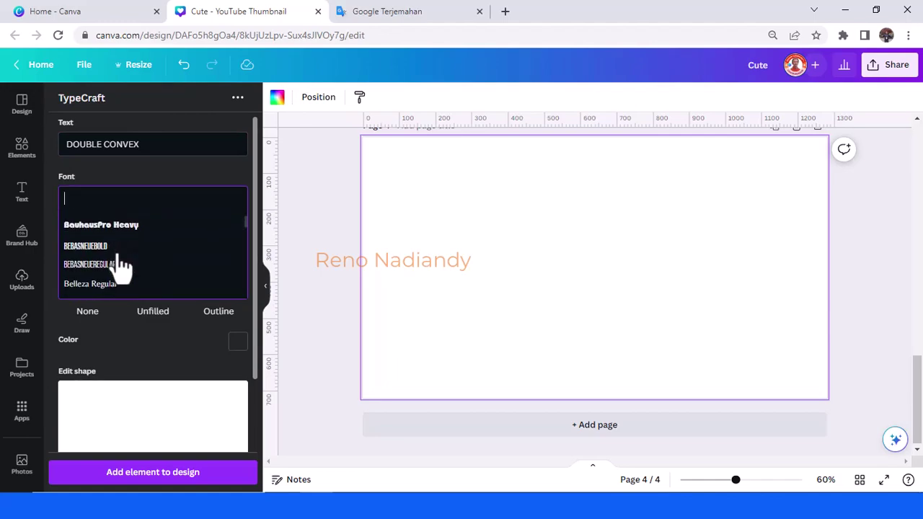
pyautogui.click(120, 264)
pyautogui.scroll(-1, 119, 257)
pyautogui.scroll(-2, 117, 253)
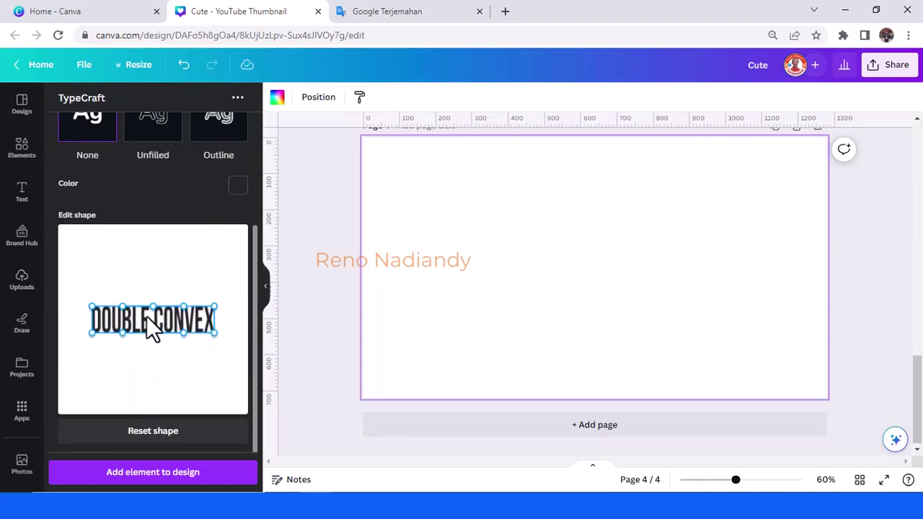
# - Bulge the top and bottom edges of DOUBLE CONVEX outward at their middle points and place the final shape in the design
pyautogui.moveTo(152, 307); pyautogui.dragTo(152, 295)
pyautogui.moveTo(152, 333); pyautogui.dragTo(154, 345)
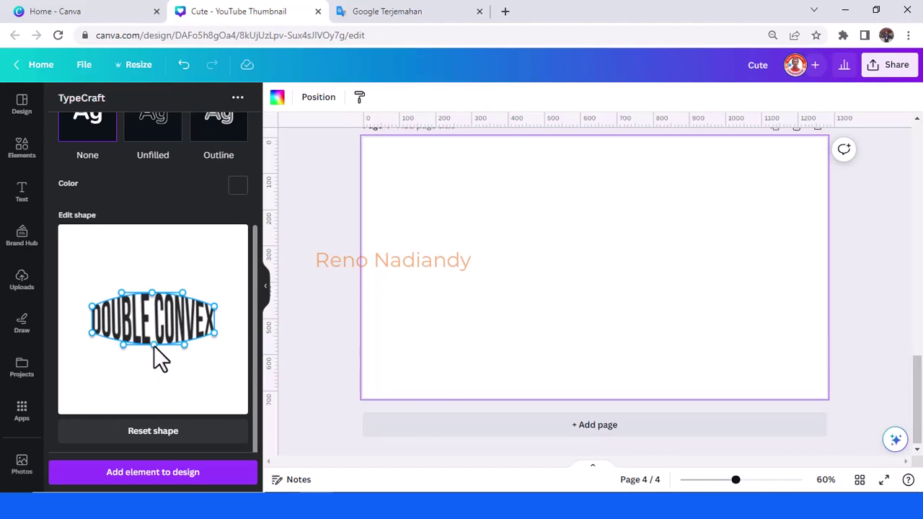
pyautogui.click(177, 477)
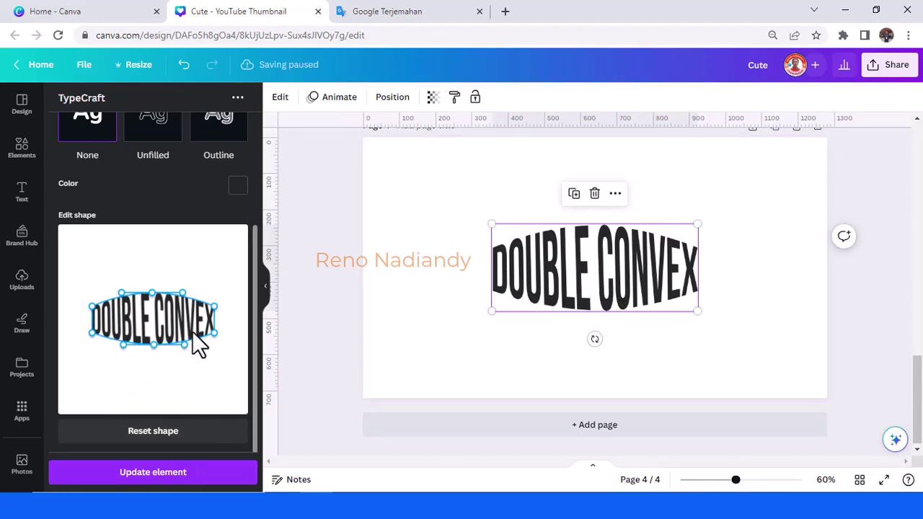
pyautogui.moveTo(152, 348); pyautogui.dragTo(153, 352)
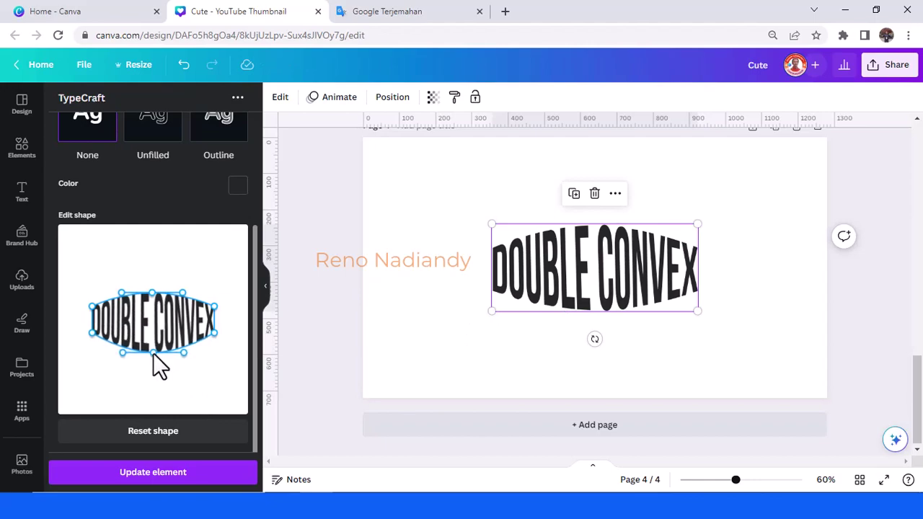
pyautogui.click(182, 483)
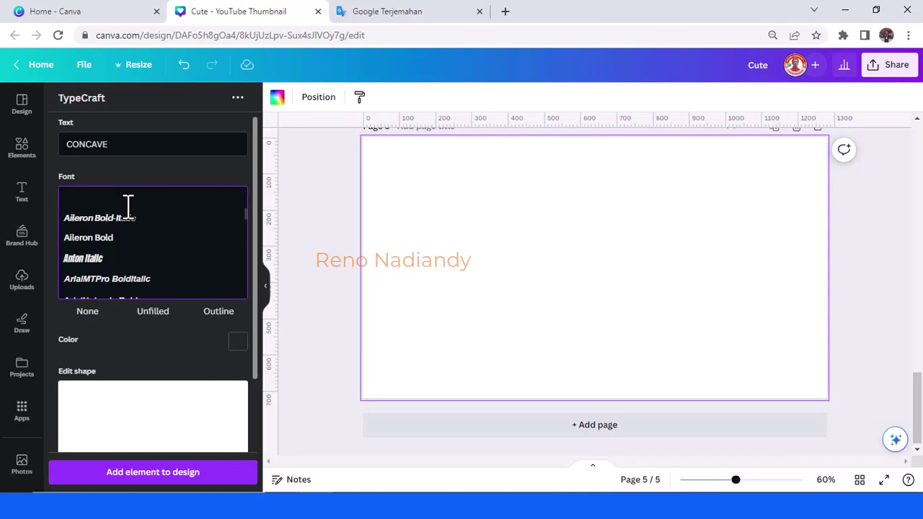
# - Set the font of the CONCAVE text to BebasNeueBold and bring its shape editor into view
pyautogui.scroll(-3, 127, 213)
pyautogui.scroll(2, 126, 216)
pyautogui.scroll(1, 134, 193)
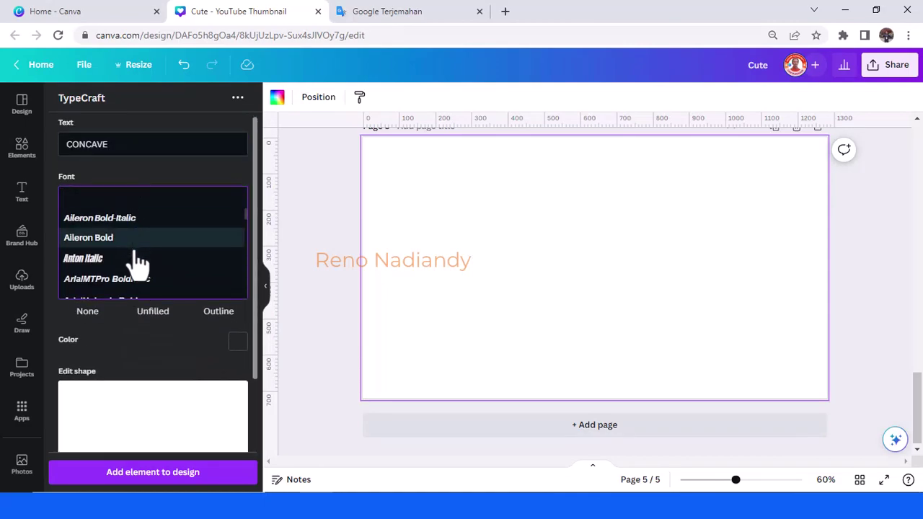
pyautogui.scroll(-3, 134, 261)
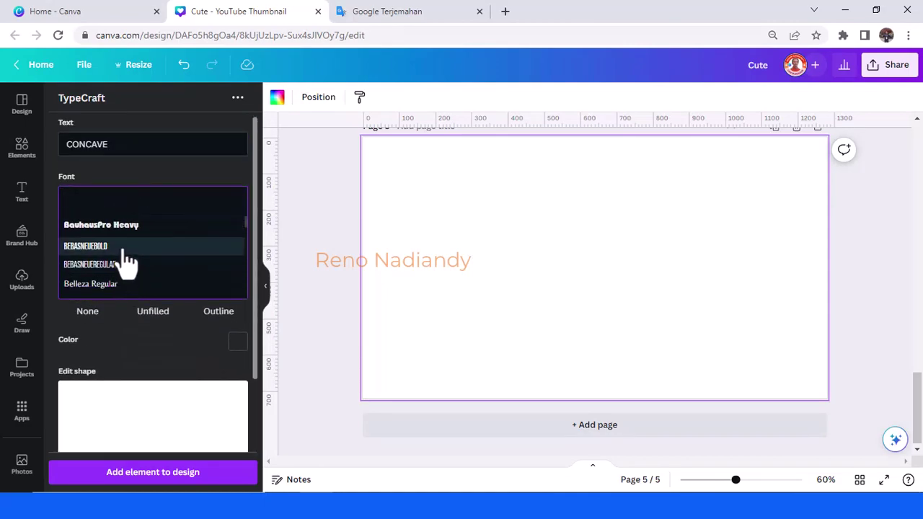
pyautogui.click(126, 264)
pyautogui.scroll(-4, 137, 282)
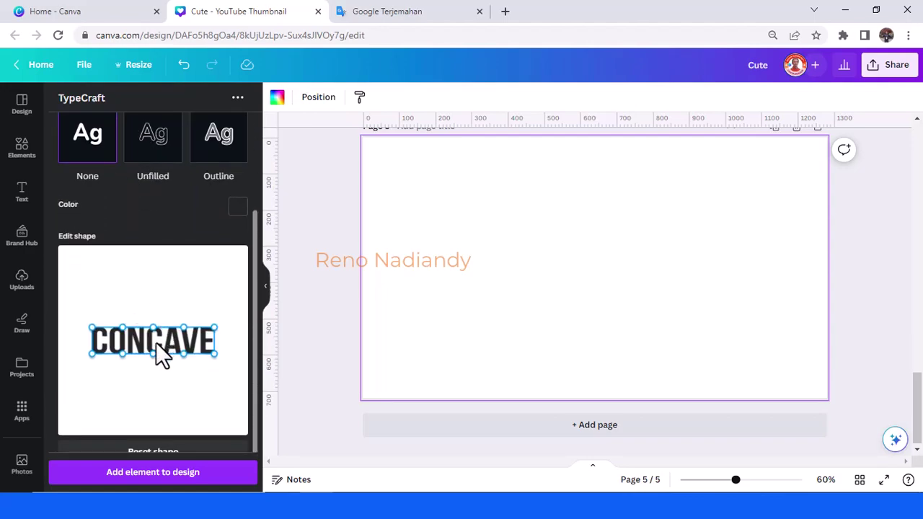
# - Bend CONCAVE downward by lowering the middle points of its bottom and top edges, and add the lettering to the design
pyautogui.moveTo(152, 355); pyautogui.dragTo(154, 372)
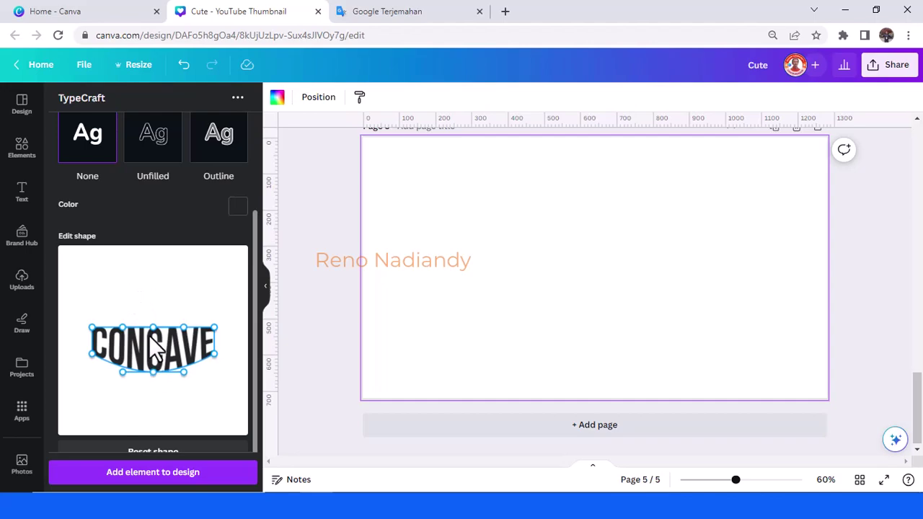
pyautogui.moveTo(153, 334); pyautogui.dragTo(154, 344)
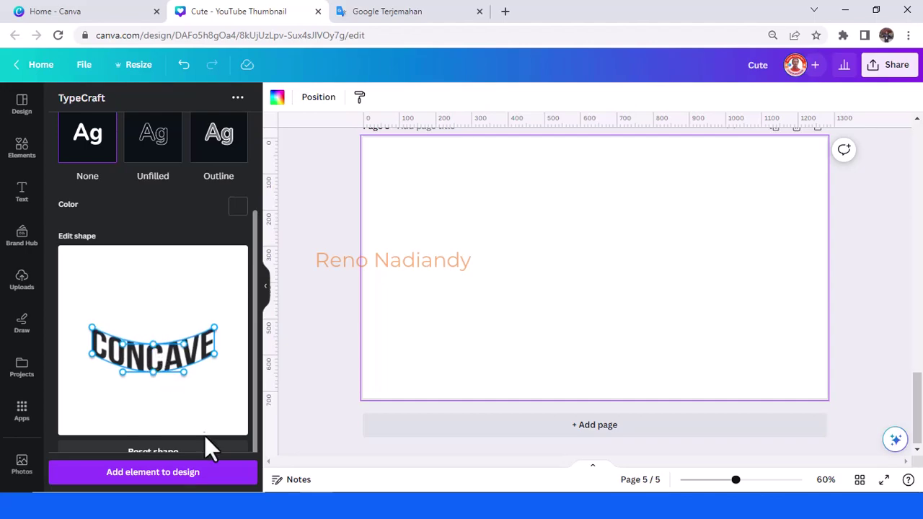
pyautogui.click(215, 473)
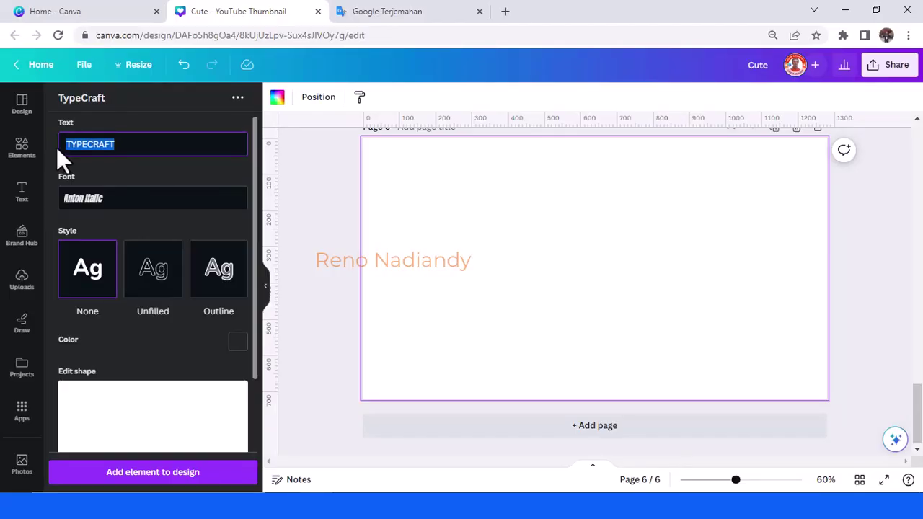
# - Replace the default text on page 6 with CONVEX and set its font to BebasNeueBold
pyautogui.write('CONVEX')
pyautogui.click(111, 199)
pyautogui.scroll(-5, 124, 257)
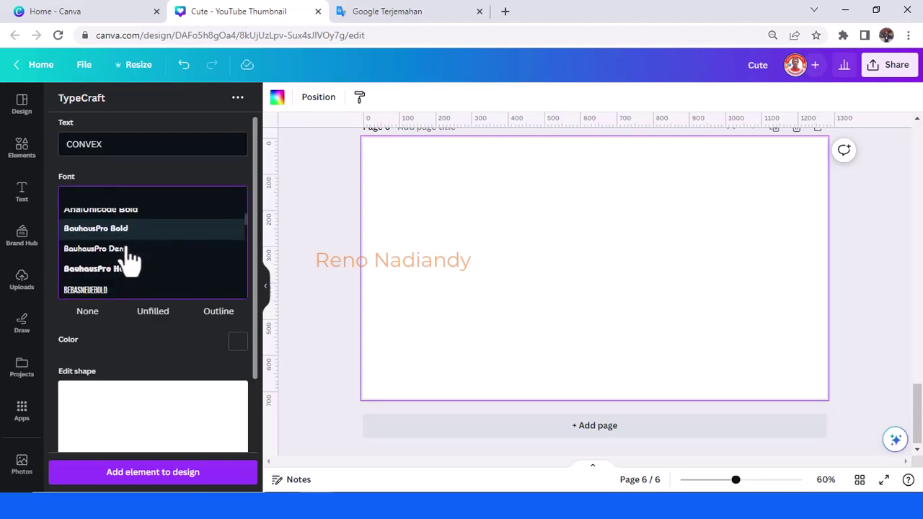
pyautogui.click(128, 247)
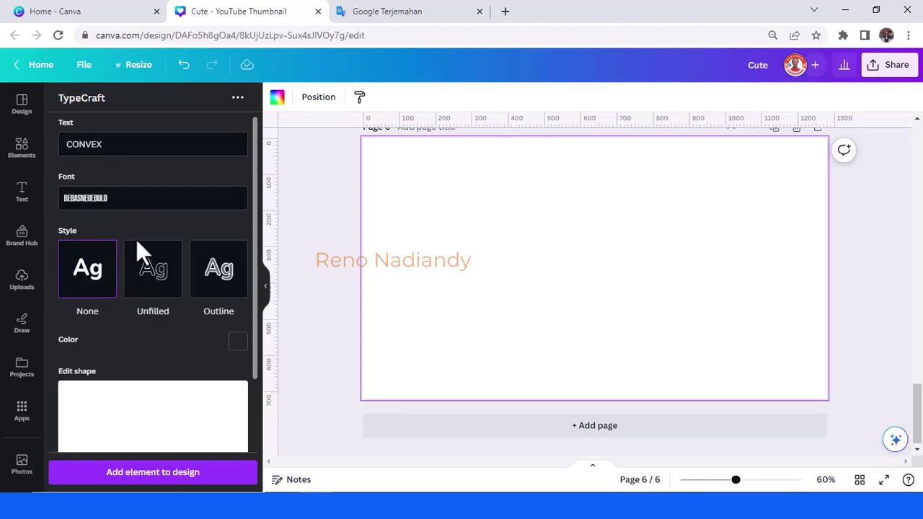
# - Arch CONVEX upward by raising the middle points of its top and bottom edges, and add the lettering to the design
pyautogui.scroll(-3, 151, 270)
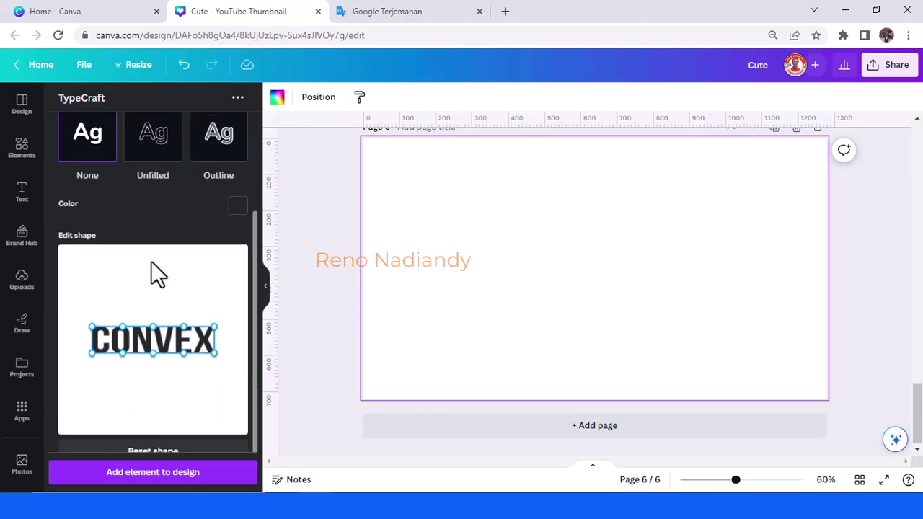
pyautogui.moveTo(152, 308); pyautogui.dragTo(152, 288)
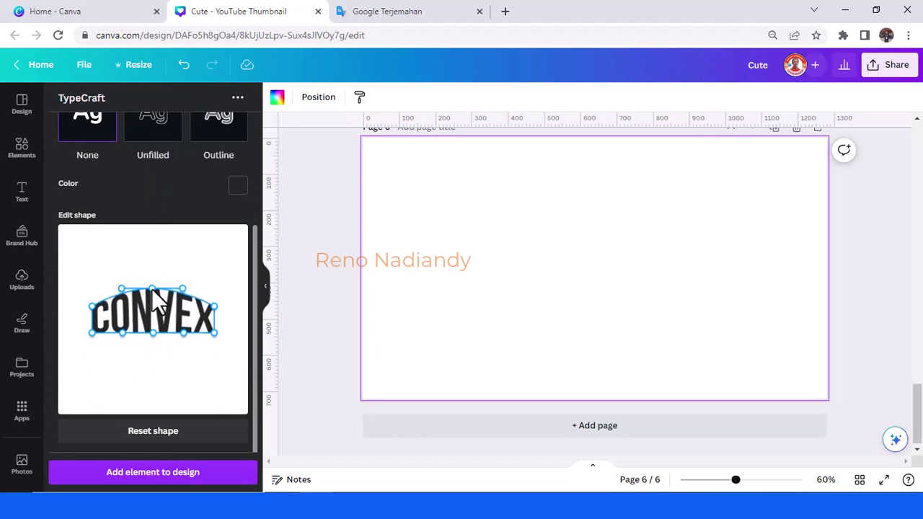
pyautogui.moveTo(152, 325); pyautogui.dragTo(152, 316)
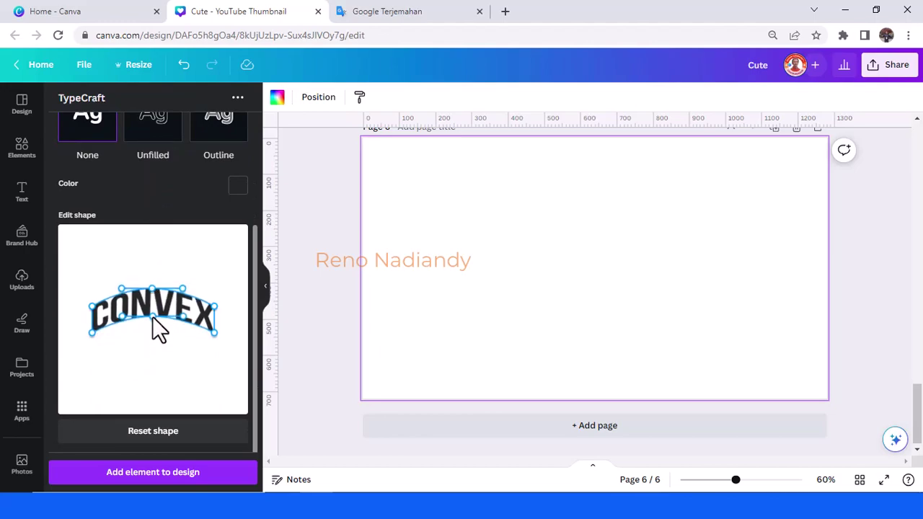
pyautogui.click(181, 480)
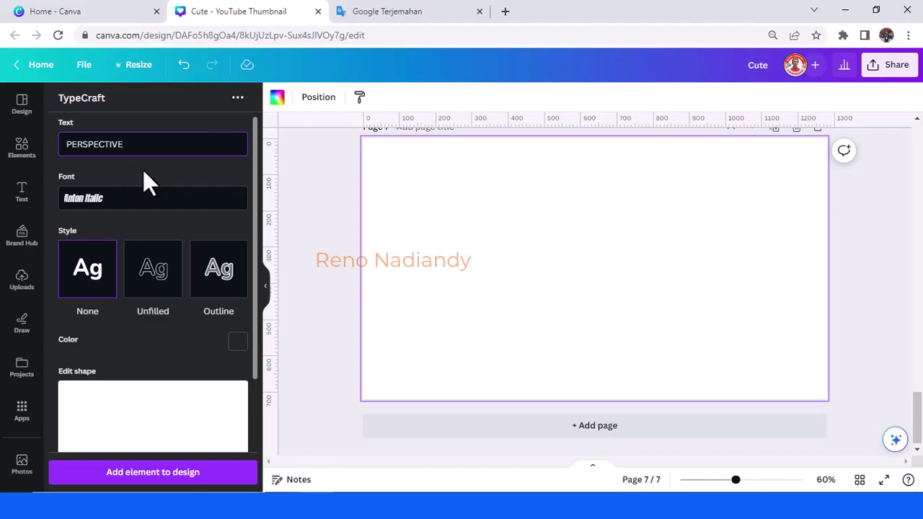
# - Set the font of the PERSPECTIVE text on page 7 to BebasNeueBold
pyautogui.click(119, 203)
pyautogui.scroll(-5, 127, 264)
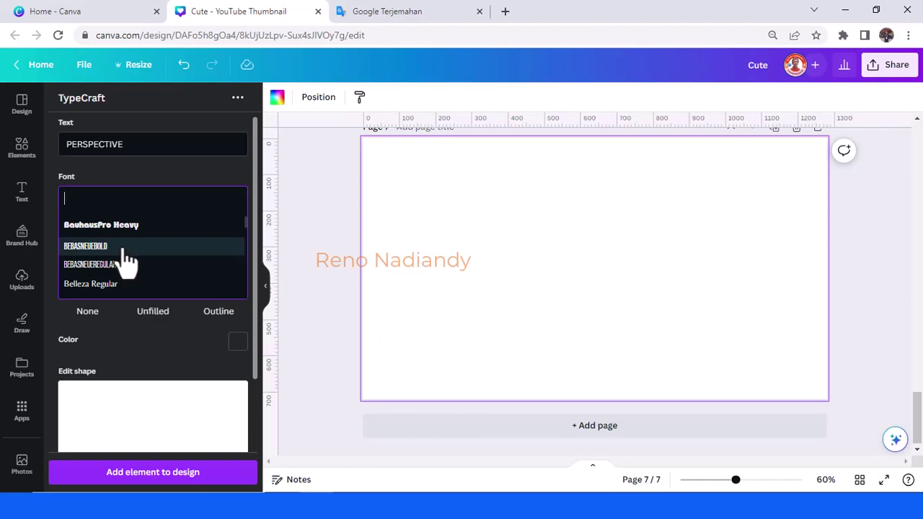
pyautogui.click(127, 263)
# - Slant PERSPECTIVE by lowering its bottom-left corner and straightening the bottom edge toward a shorter right side, then add it to the design
pyautogui.scroll(-3, 141, 252)
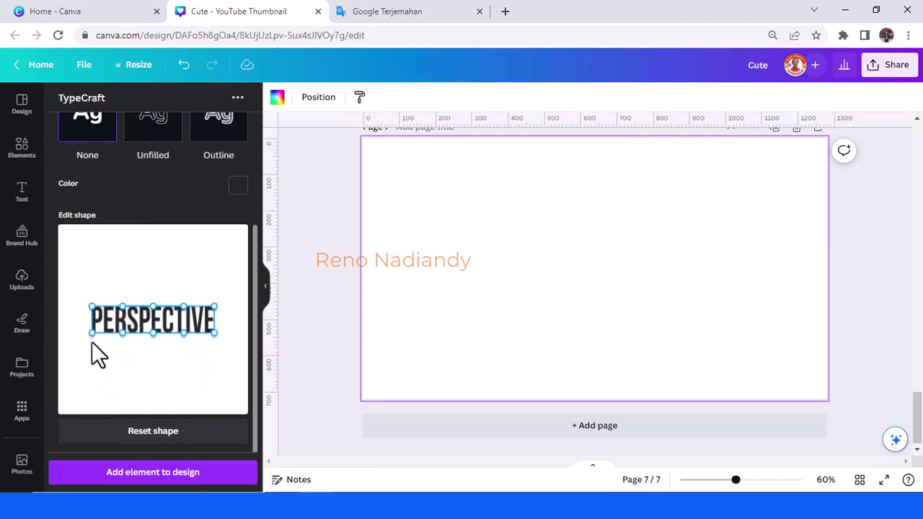
pyautogui.moveTo(91, 333); pyautogui.dragTo(91, 362)
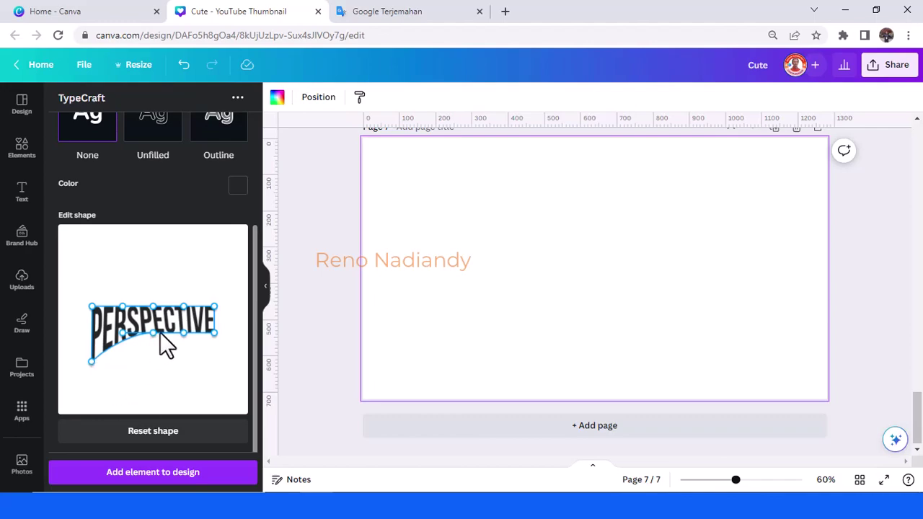
pyautogui.moveTo(154, 332); pyautogui.dragTo(154, 341)
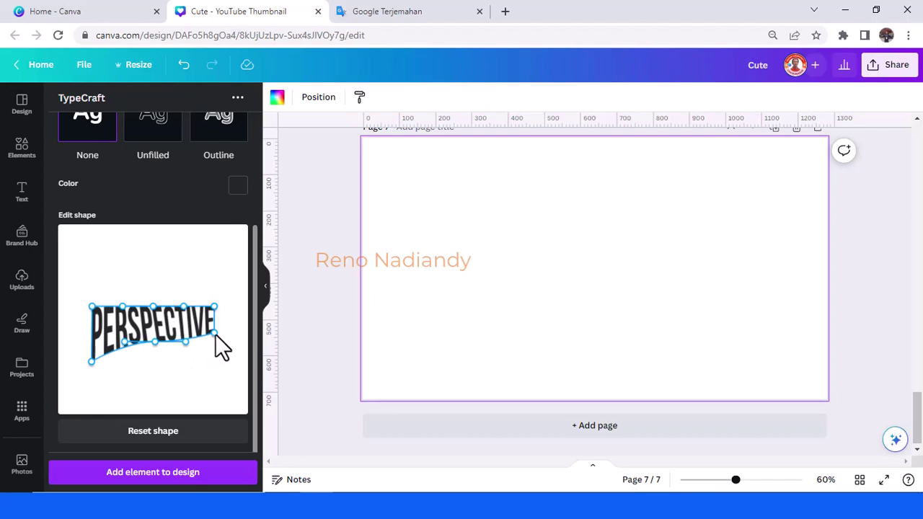
pyautogui.moveTo(213, 333); pyautogui.dragTo(213, 329)
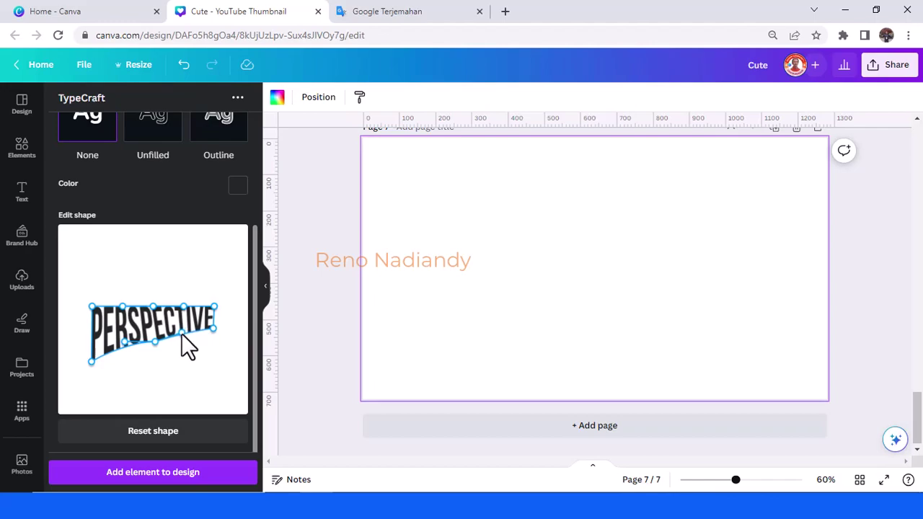
pyautogui.moveTo(122, 344); pyautogui.dragTo(123, 348)
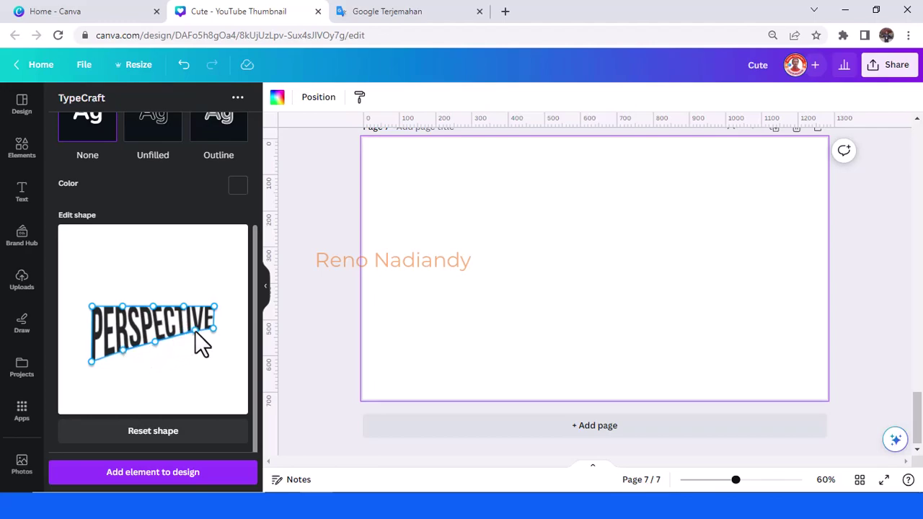
pyautogui.moveTo(125, 351); pyautogui.dragTo(92, 360)
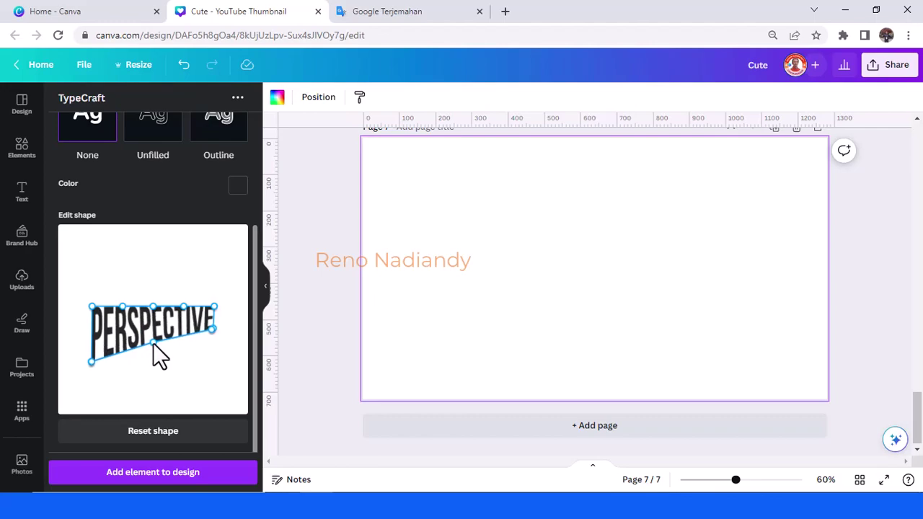
pyautogui.click(205, 471)
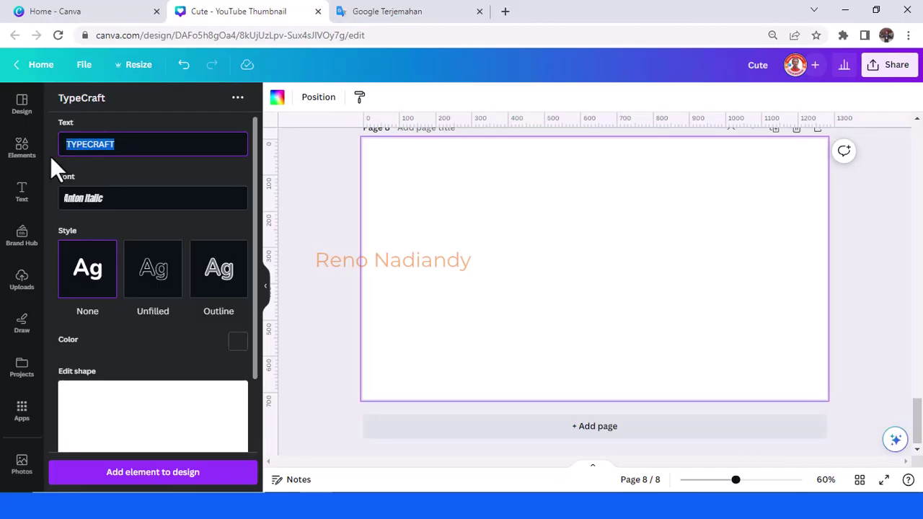
# - Replace the default text on page 8 with 2ND PERSPECTIVE and set its font to BebasNeueBold
pyautogui.write('2ND PERSPECTIVE')
pyautogui.scroll(-2, 100, 357)
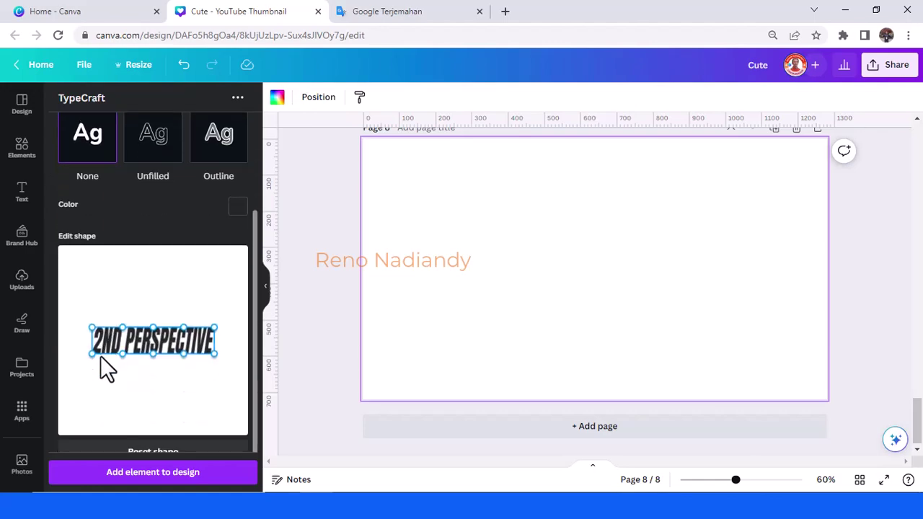
pyautogui.scroll(2, 126, 227)
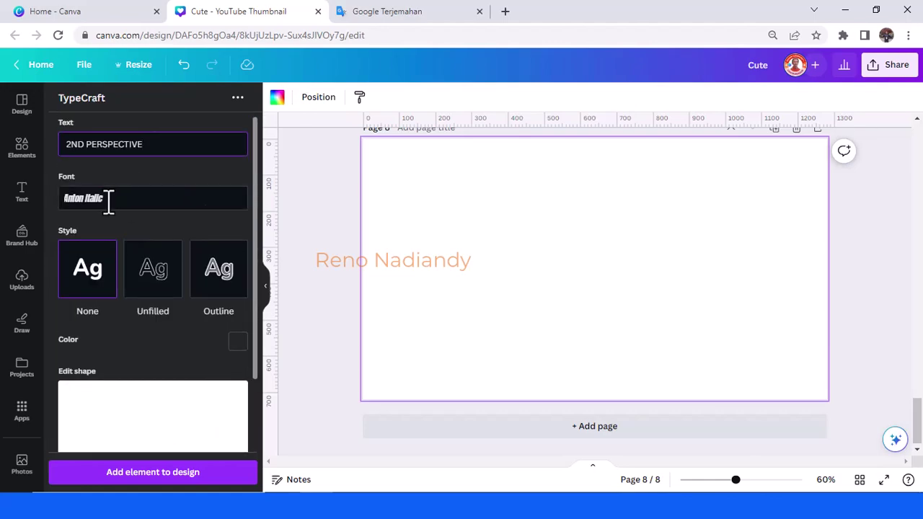
pyautogui.click(107, 199)
pyautogui.scroll(-3, 134, 281)
pyautogui.click(127, 264)
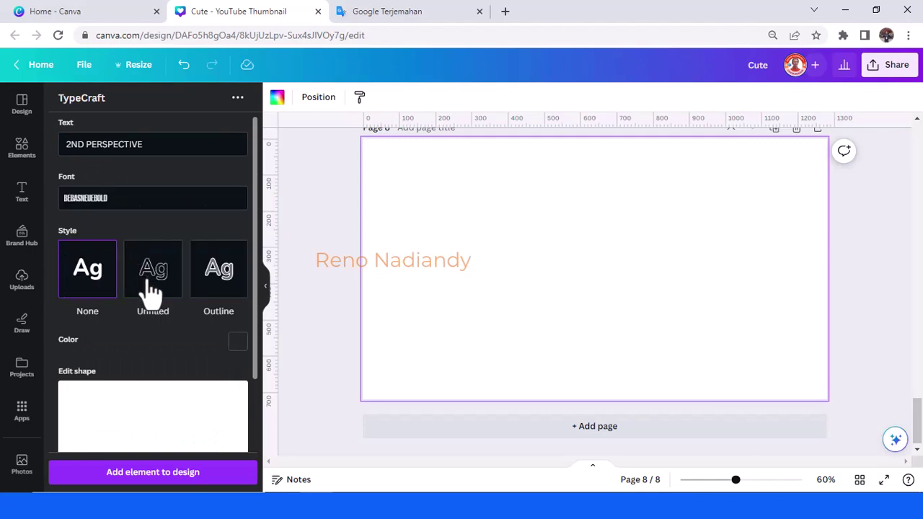
# - Taper 2ND PERSPECTIVE toward its right end by spreading the left corners apart and straightening the top and bottom edges
pyautogui.scroll(-2, 150, 293)
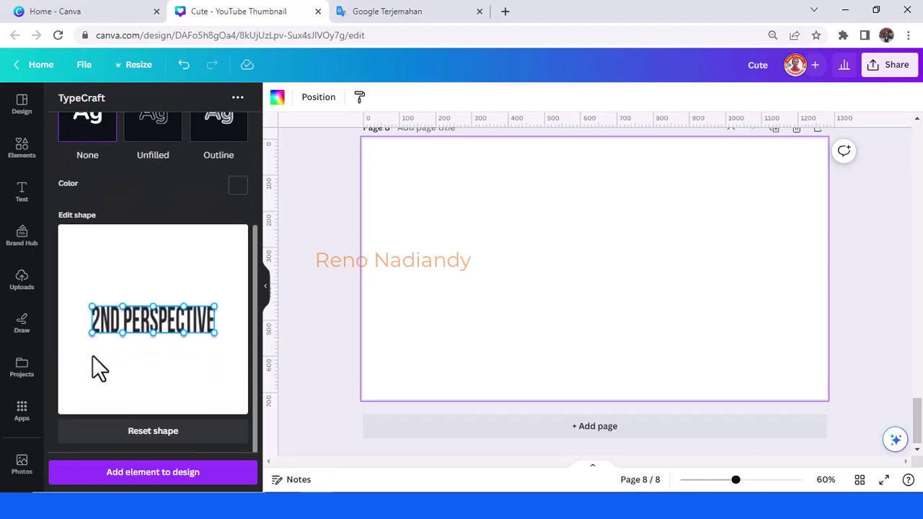
pyautogui.moveTo(92, 332); pyautogui.dragTo(93, 287)
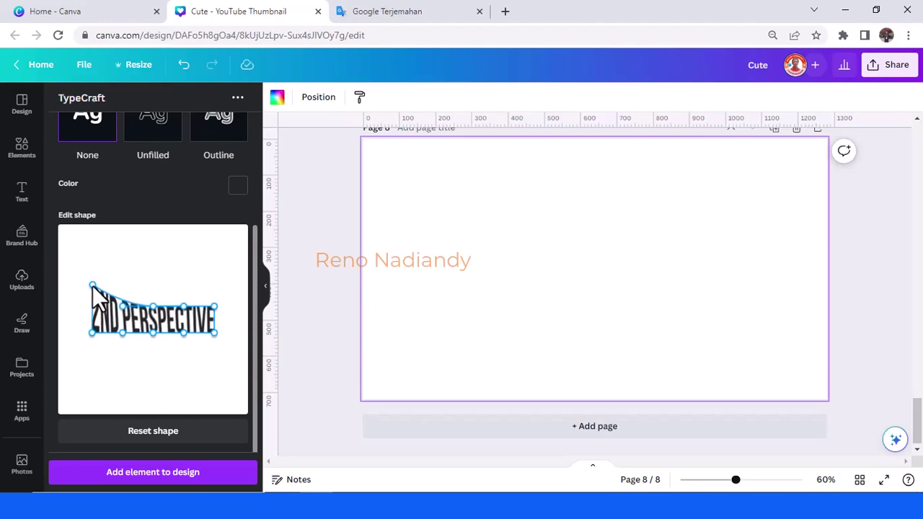
pyautogui.moveTo(93, 332); pyautogui.dragTo(91, 357)
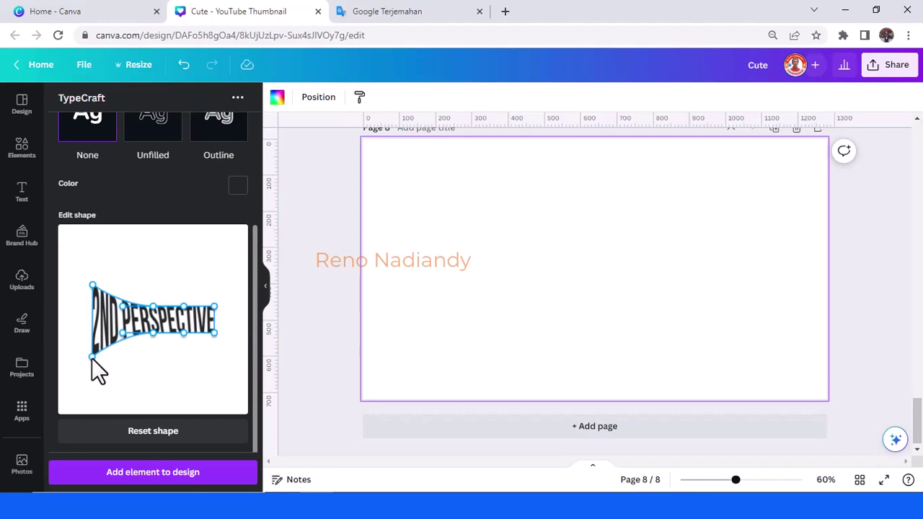
pyautogui.moveTo(153, 335); pyautogui.dragTo(152, 340)
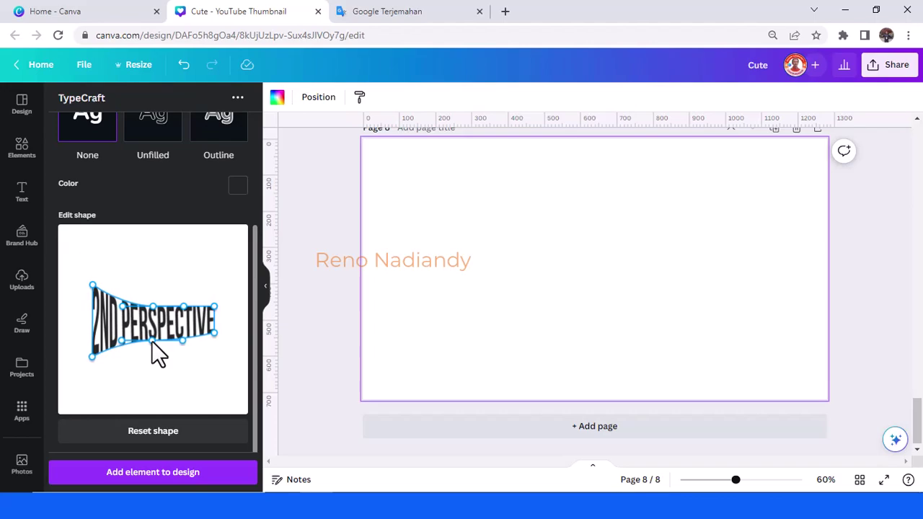
pyautogui.moveTo(152, 306); pyautogui.dragTo(152, 296)
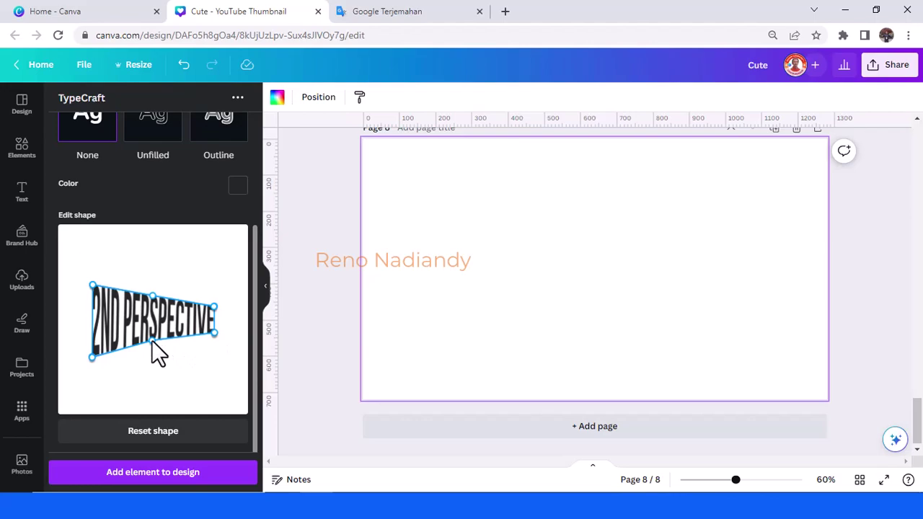
pyautogui.moveTo(151, 340); pyautogui.dragTo(154, 342)
pyautogui.moveTo(92, 356); pyautogui.dragTo(92, 358)
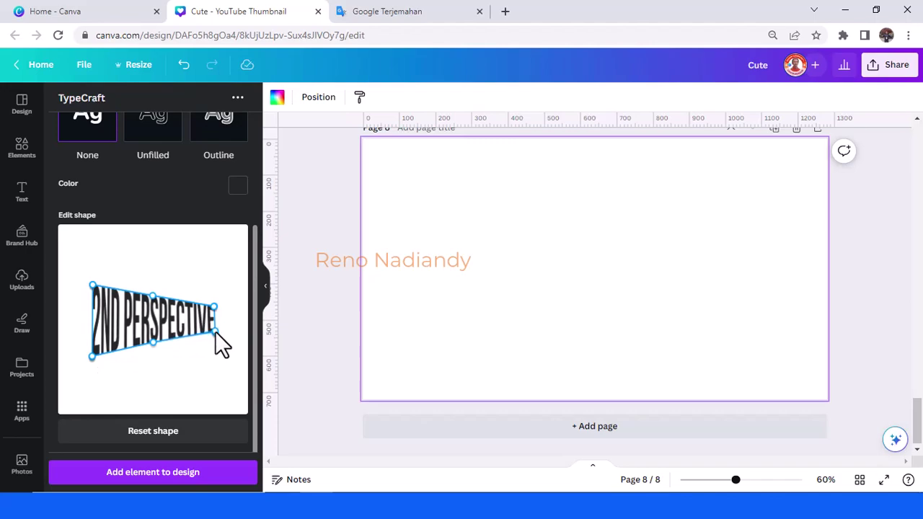
pyautogui.moveTo(214, 333); pyautogui.dragTo(215, 336)
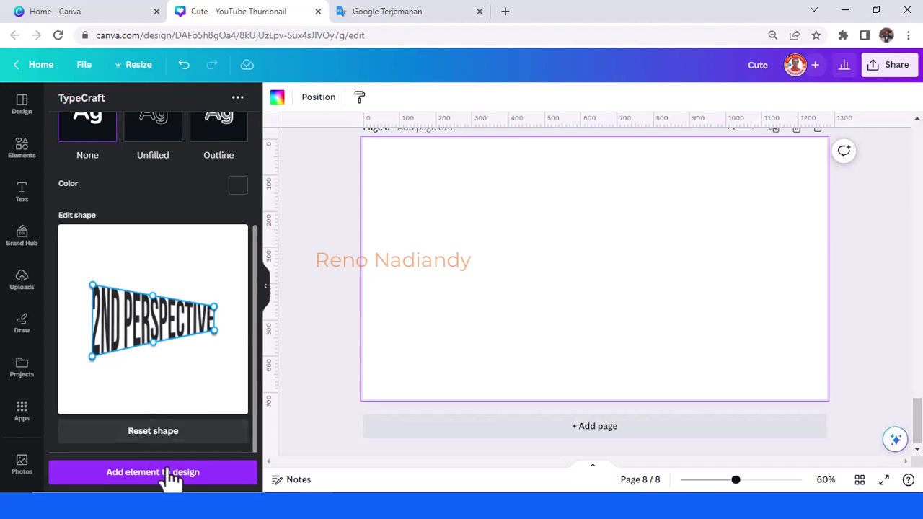
# - Add the 2ND PERSPECTIVE lettering to the design, then enlarge and centre it on page 8
pyautogui.click(216, 471)
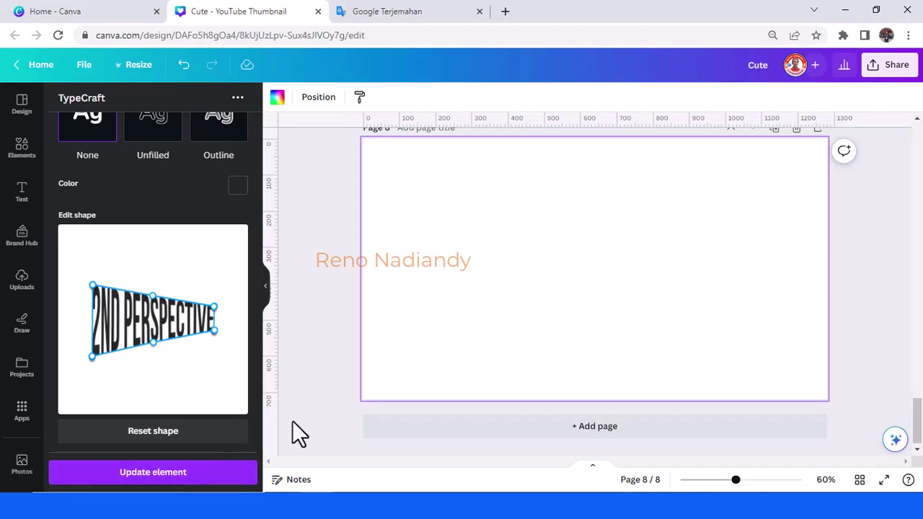
pyautogui.moveTo(504, 321); pyautogui.dragTo(435, 366)
pyautogui.moveTo(560, 305); pyautogui.dragTo(585, 294)
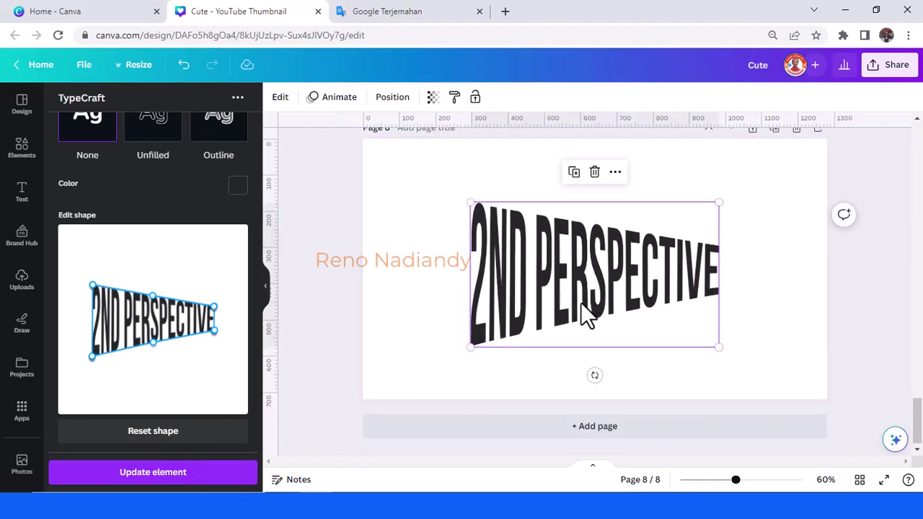
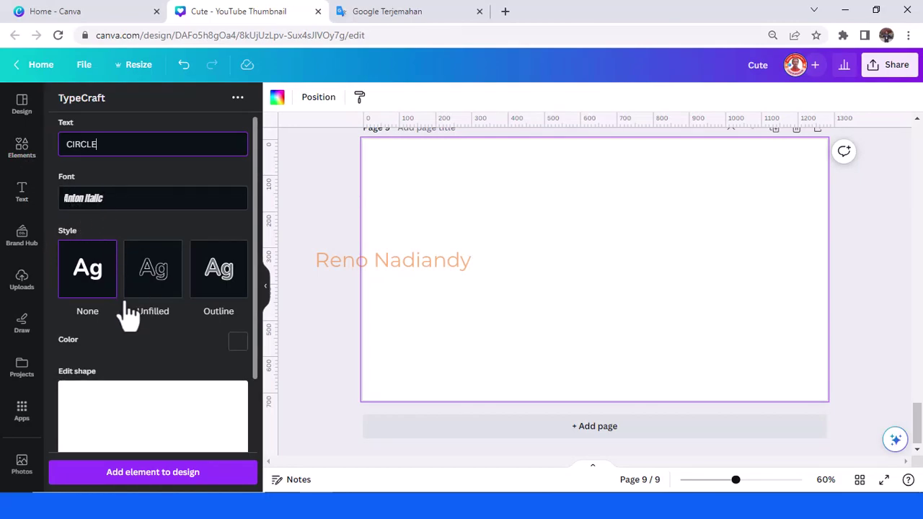
# - Set the font of the CIRCLE text on page 9 to BauhausPro Heavy
pyautogui.scroll(-3, 144, 296)
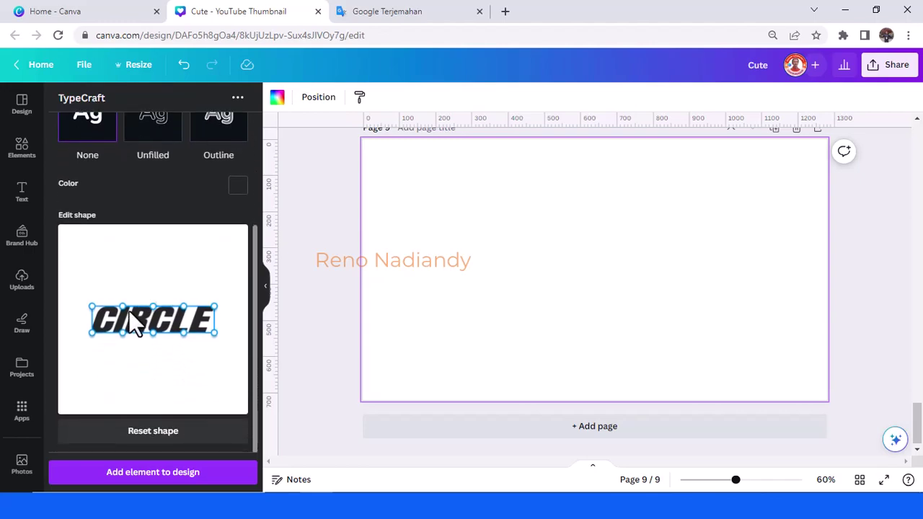
pyautogui.scroll(1, 134, 288)
pyautogui.scroll(2, 128, 261)
pyautogui.click(114, 199)
pyautogui.scroll(-1, 140, 272)
pyautogui.scroll(-2, 137, 272)
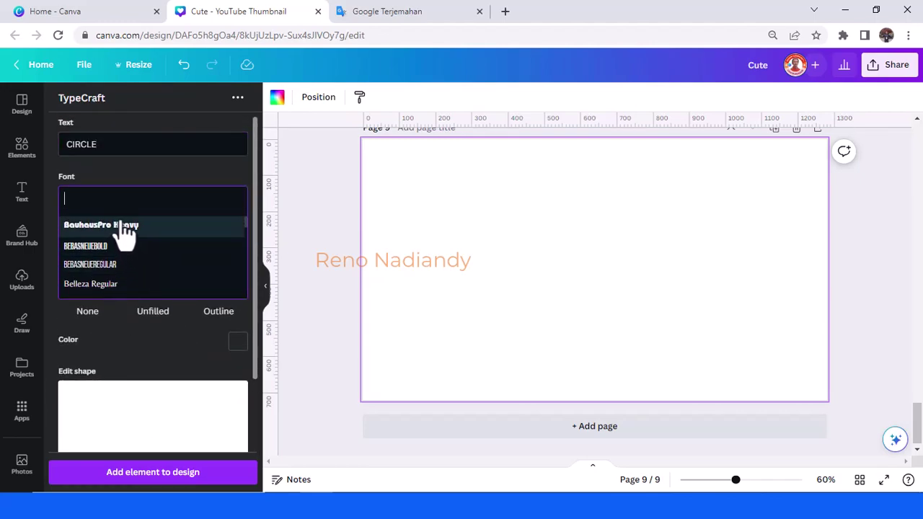
pyautogui.click(119, 223)
# - Bulge CIRCLE strongly outward by raising the middle point of its top edge and lowering that of its bottom edge
pyautogui.scroll(-3, 185, 302)
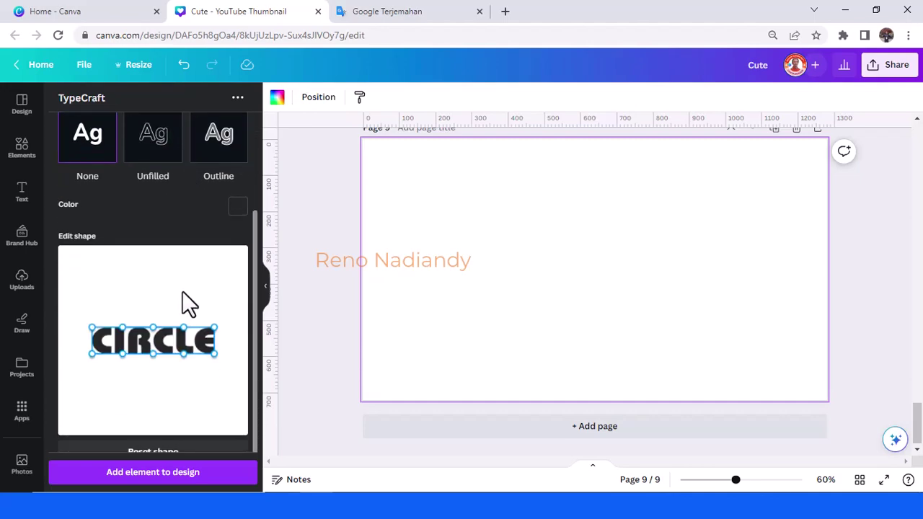
pyautogui.moveTo(151, 306); pyautogui.dragTo(152, 274)
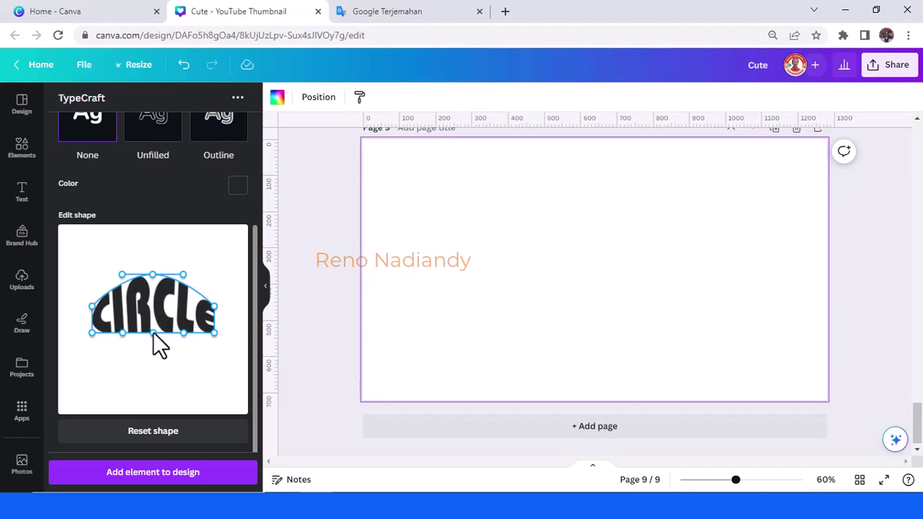
pyautogui.moveTo(152, 332); pyautogui.dragTo(153, 390)
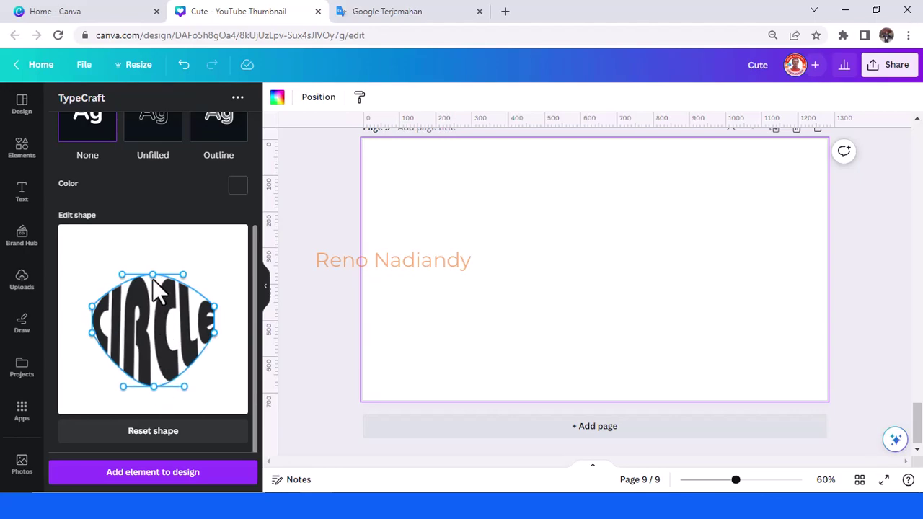
pyautogui.moveTo(153, 274); pyautogui.dragTo(153, 256)
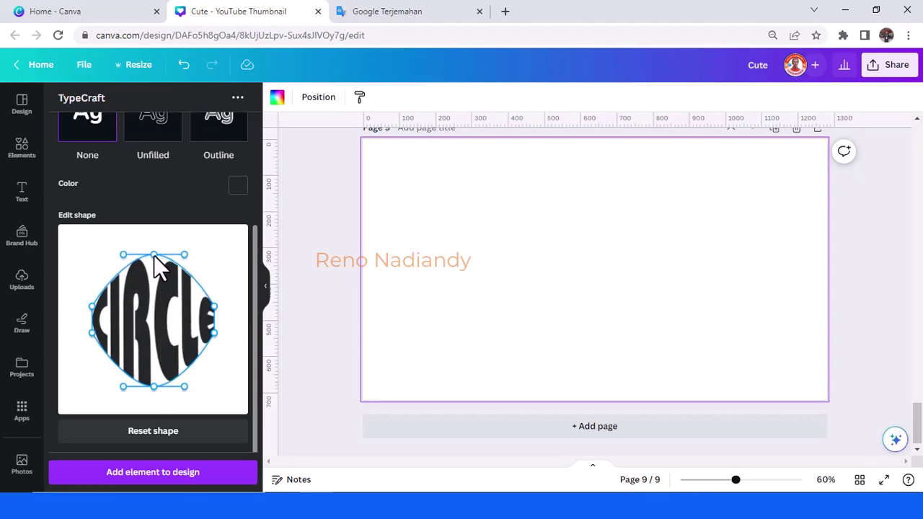
# - Round the CIRCLE outline into a near-perfect circle by raising its upper left corner and widening the top and bottom curves on both sides
pyautogui.moveTo(92, 309); pyautogui.dragTo(91, 288)
pyautogui.moveTo(123, 385); pyautogui.dragTo(103, 385)
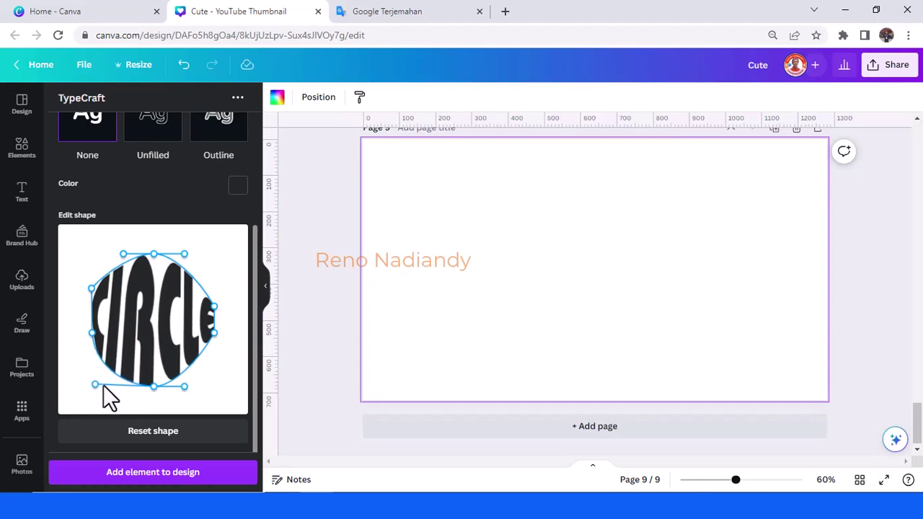
pyautogui.moveTo(189, 387); pyautogui.dragTo(213, 383)
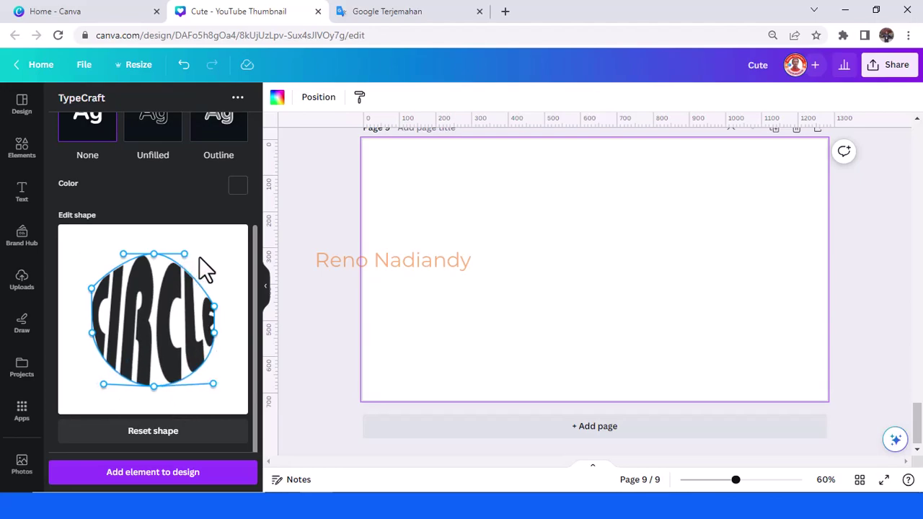
pyautogui.moveTo(90, 287); pyautogui.dragTo(91, 296)
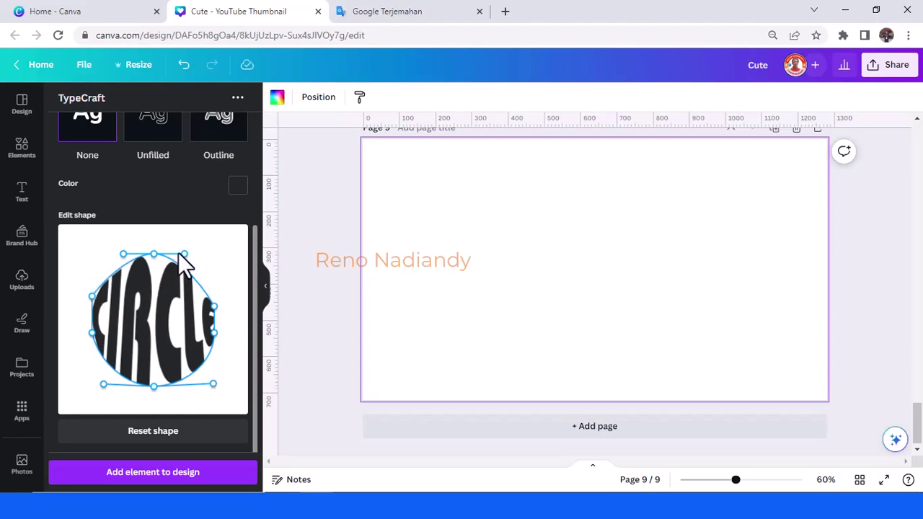
pyautogui.moveTo(186, 253); pyautogui.dragTo(204, 257)
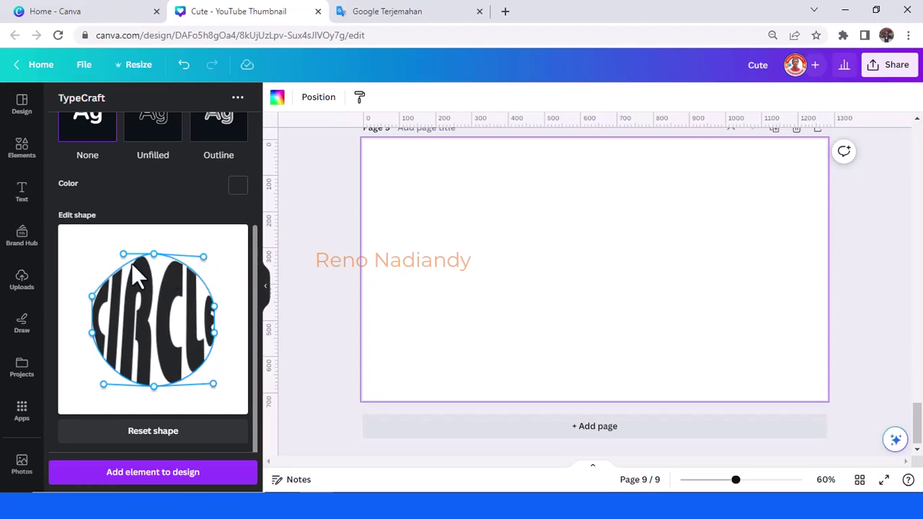
pyautogui.moveTo(124, 254); pyautogui.dragTo(116, 253)
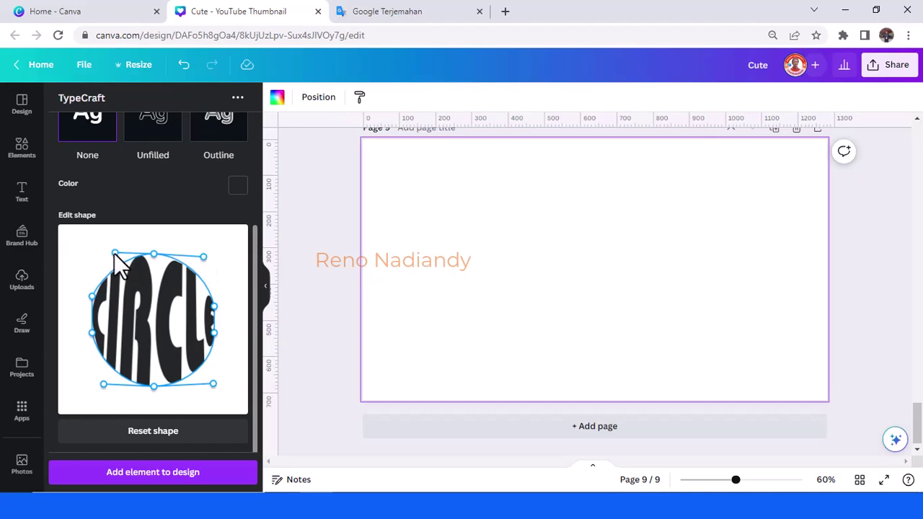
pyautogui.moveTo(212, 384); pyautogui.dragTo(209, 382)
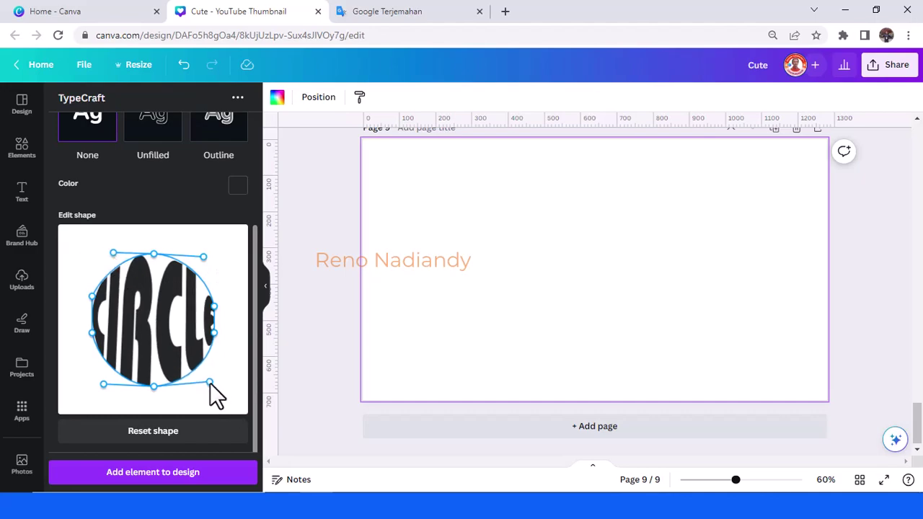
# - Add the CIRCLE lettering to the design and resize it on page 9
pyautogui.click(201, 475)
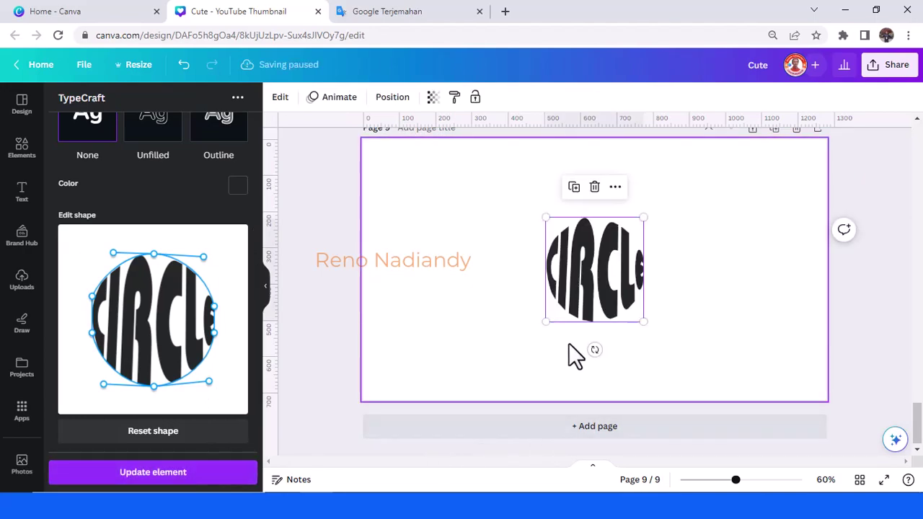
pyautogui.moveTo(546, 321); pyautogui.dragTo(586, 301)
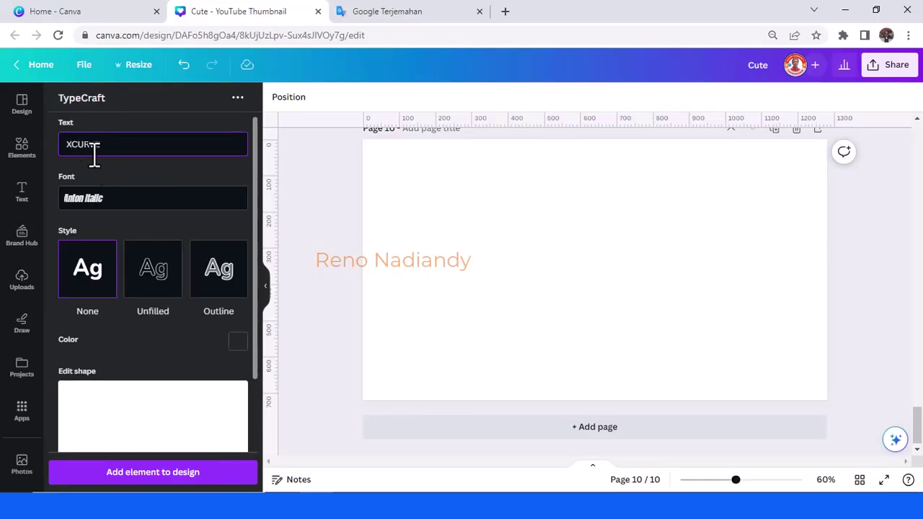
# - Set the font of the XCURVE text on page 10 to BebasNeueBold
pyautogui.click(121, 201)
pyautogui.scroll(-3, 117, 242)
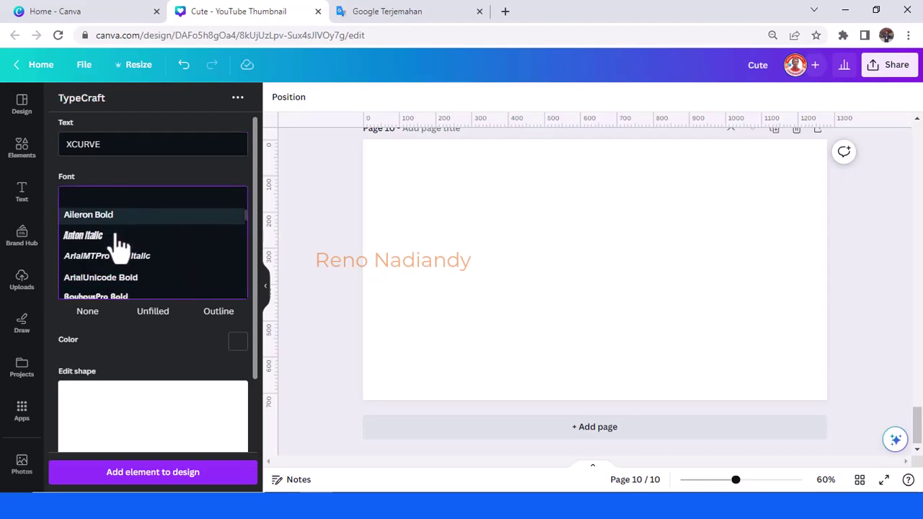
pyautogui.scroll(-2, 126, 282)
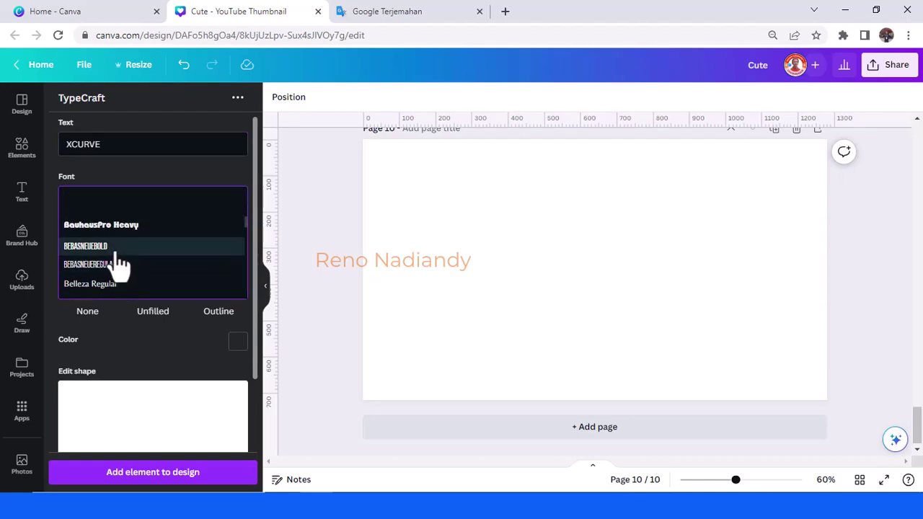
pyautogui.click(116, 264)
# - Warp XCURVE into a bow tie by spreading the corners at both ends apart, pinching the middle and straightening the top and bottom edges
pyautogui.scroll(-1, 166, 325)
pyautogui.scroll(-1, 155, 339)
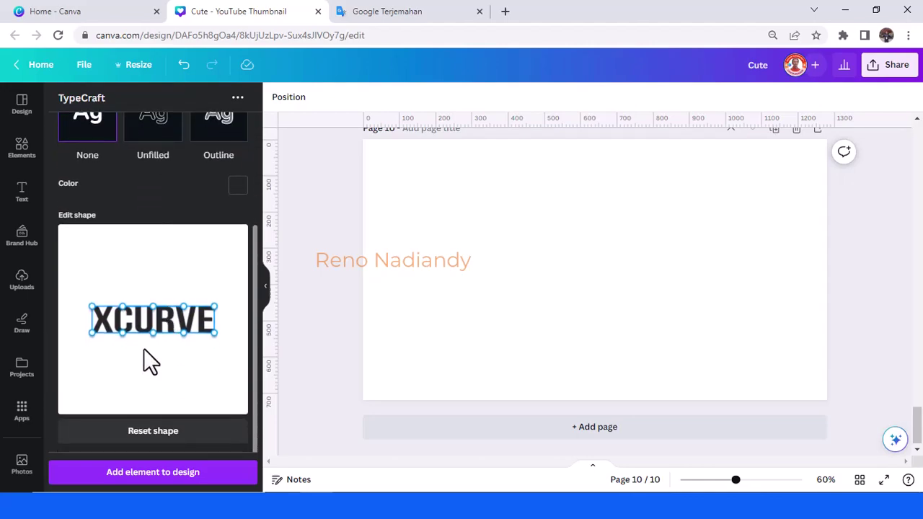
pyautogui.moveTo(89, 333); pyautogui.dragTo(90, 372)
pyautogui.moveTo(92, 309); pyautogui.dragTo(90, 275)
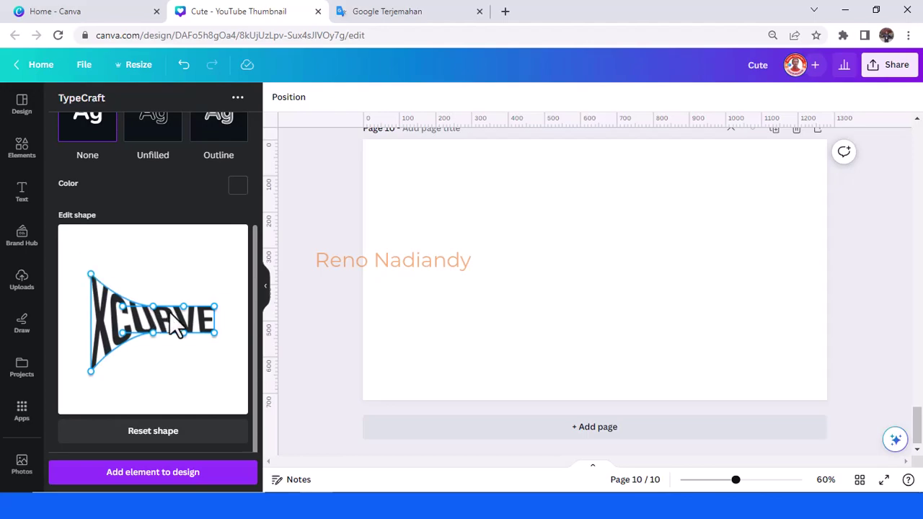
pyautogui.moveTo(214, 306); pyautogui.dragTo(215, 277)
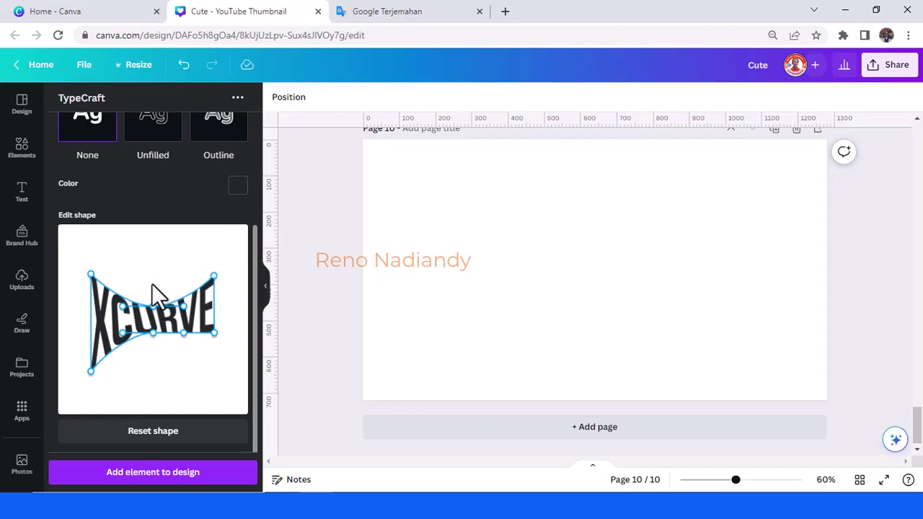
pyautogui.moveTo(214, 332); pyautogui.dragTo(214, 370)
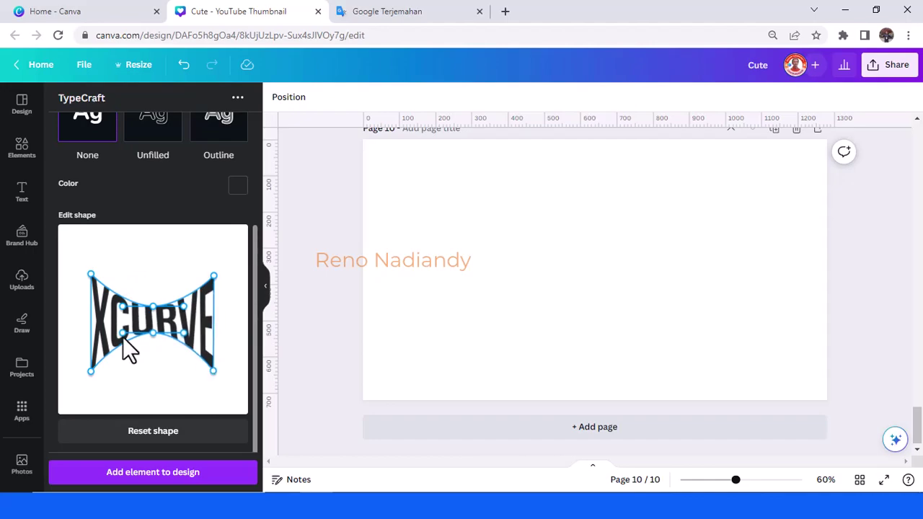
pyautogui.moveTo(151, 330); pyautogui.dragTo(152, 312)
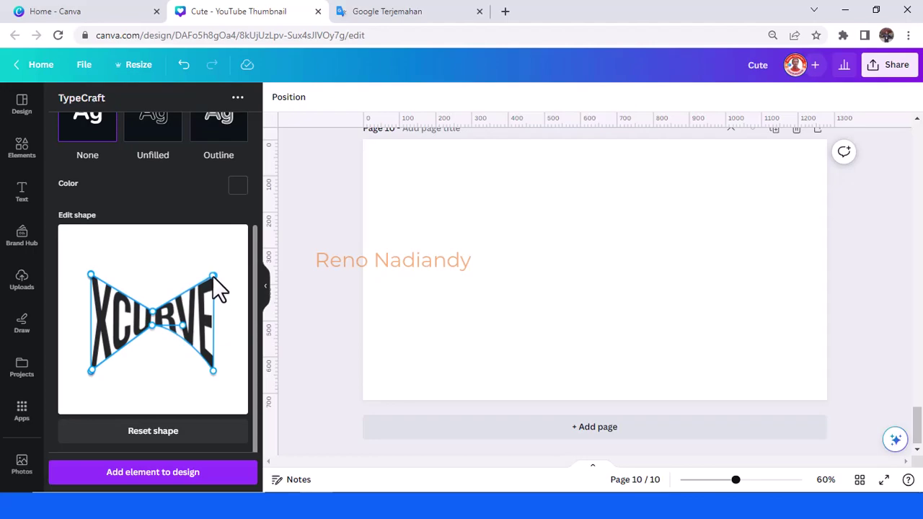
pyautogui.moveTo(182, 328); pyautogui.dragTo(214, 372)
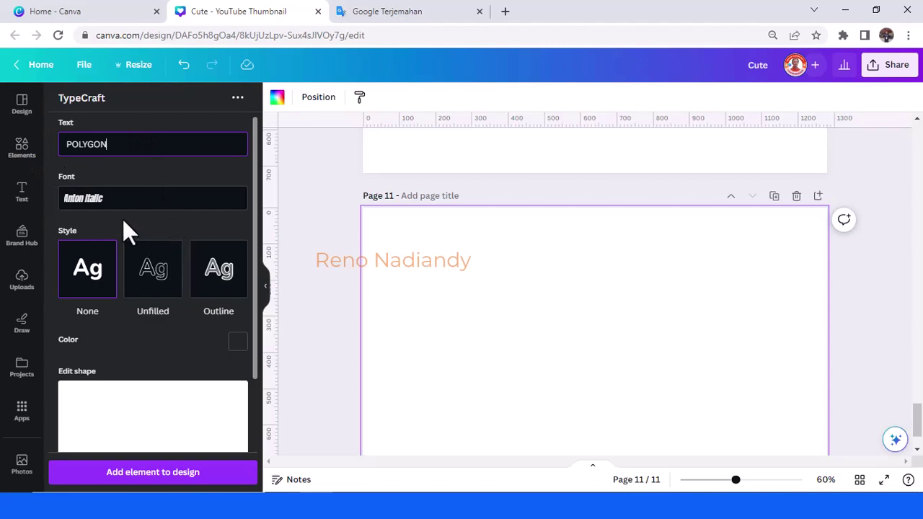
# - Set the font of the POLYGON text on page 11 to BebasNeueBold
pyautogui.click(105, 202)
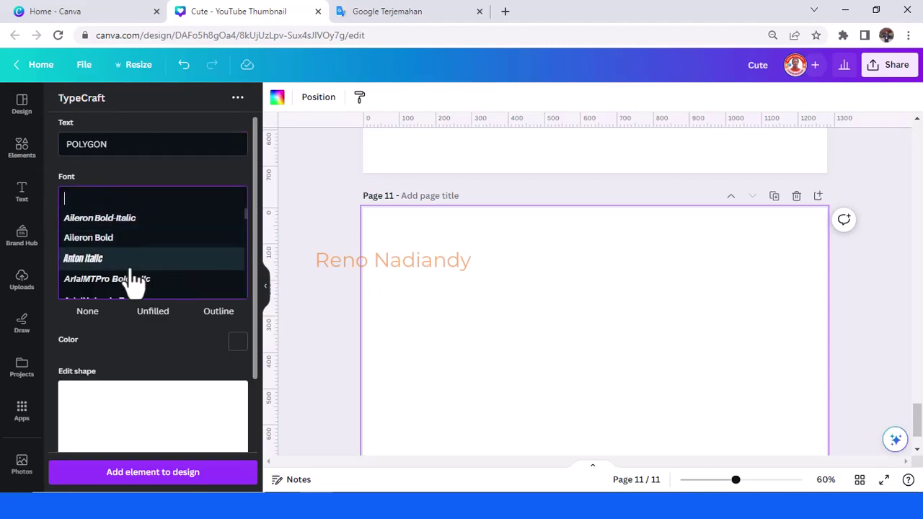
pyautogui.scroll(-1, 127, 278)
pyautogui.scroll(-2, 121, 281)
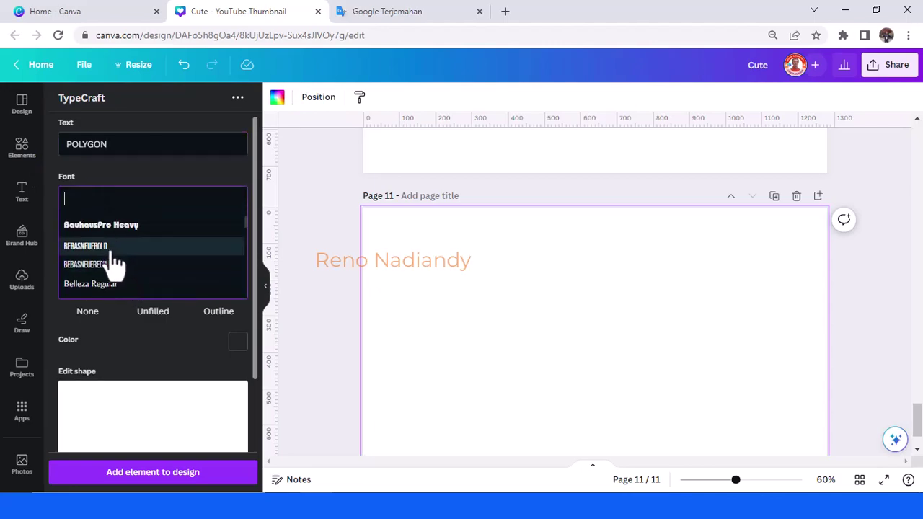
pyautogui.click(112, 263)
# - Warp POLYGON into a hexagon with peaks at the top and bottom middle points and straight edges running to the four corners
pyautogui.scroll(-2, 116, 270)
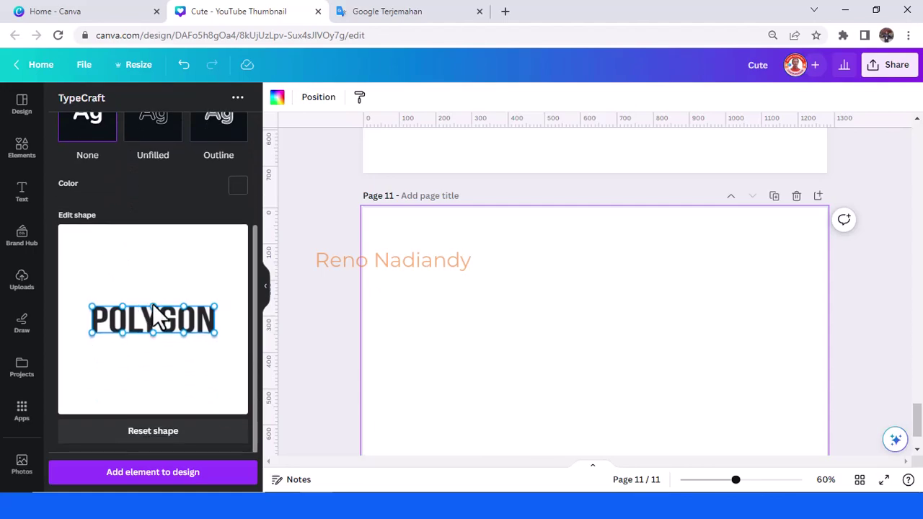
pyautogui.moveTo(153, 307); pyautogui.dragTo(153, 281)
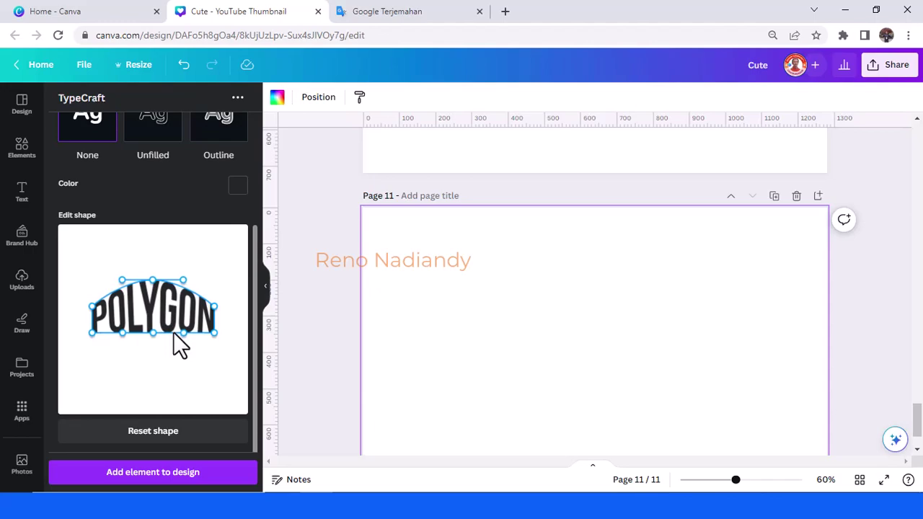
pyautogui.moveTo(150, 333); pyautogui.dragTo(92, 334)
pyautogui.moveTo(183, 364); pyautogui.dragTo(212, 331)
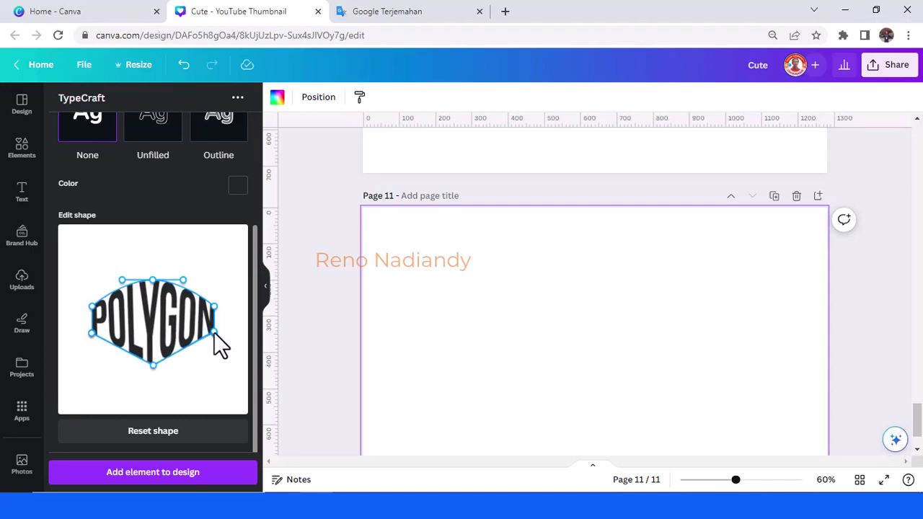
pyautogui.moveTo(183, 279); pyautogui.dragTo(214, 307)
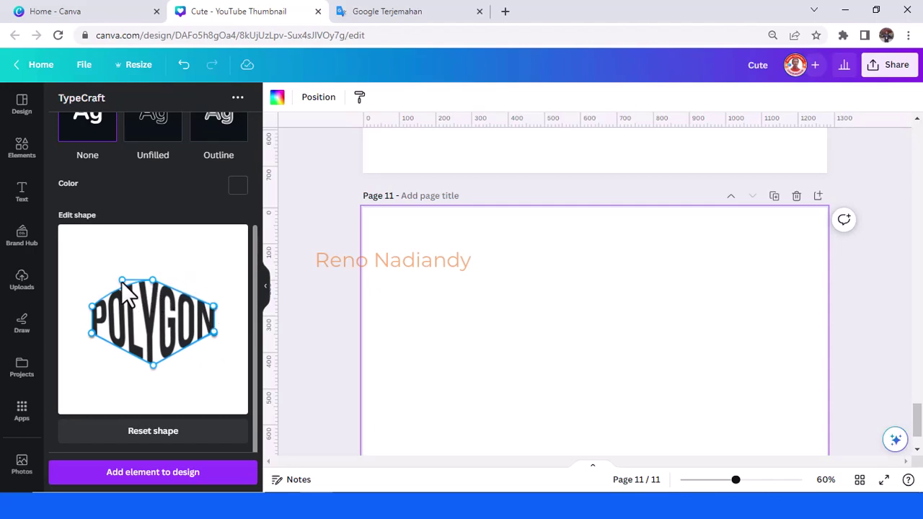
pyautogui.moveTo(113, 295); pyautogui.dragTo(92, 307)
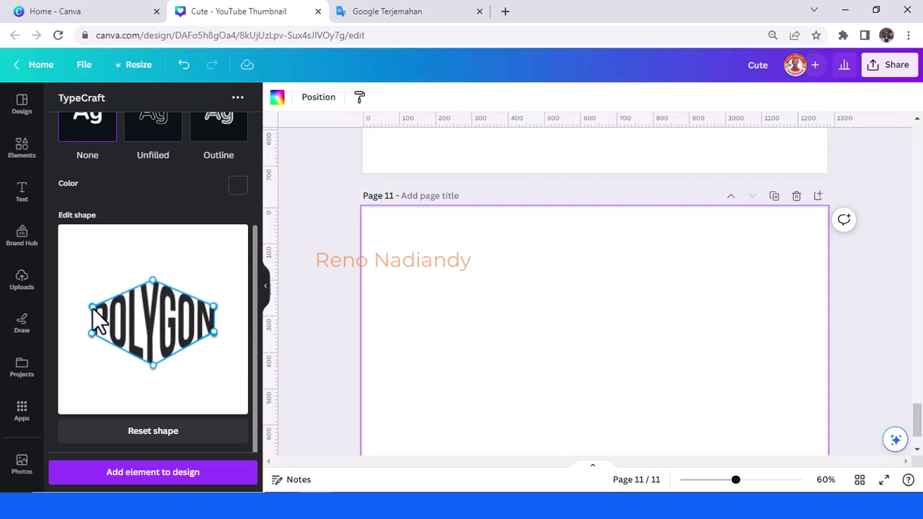
# - Add the POLYGON lettering to the design and enlarge it from two opposite corners on page 11
pyautogui.click(171, 474)
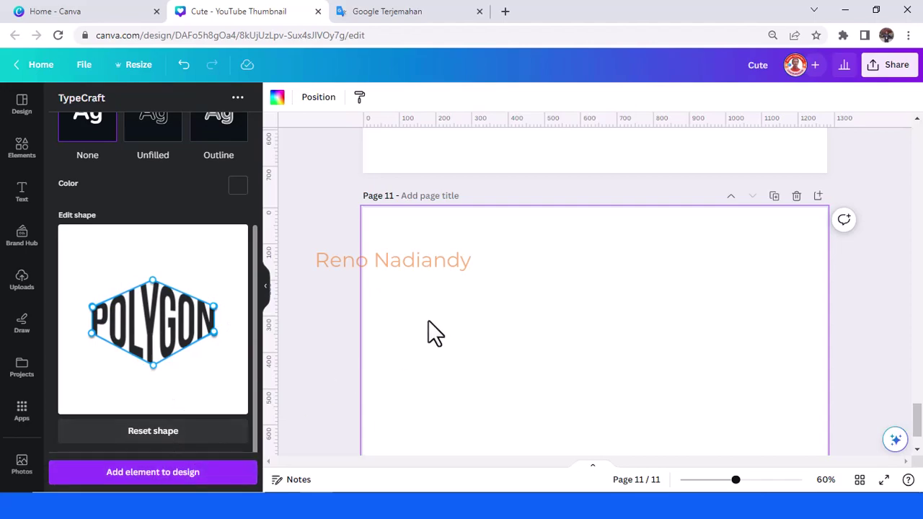
pyautogui.scroll(-2, 652, 325)
pyautogui.moveTo(672, 217); pyautogui.dragTo(720, 186)
pyautogui.moveTo(517, 324); pyautogui.dragTo(465, 358)
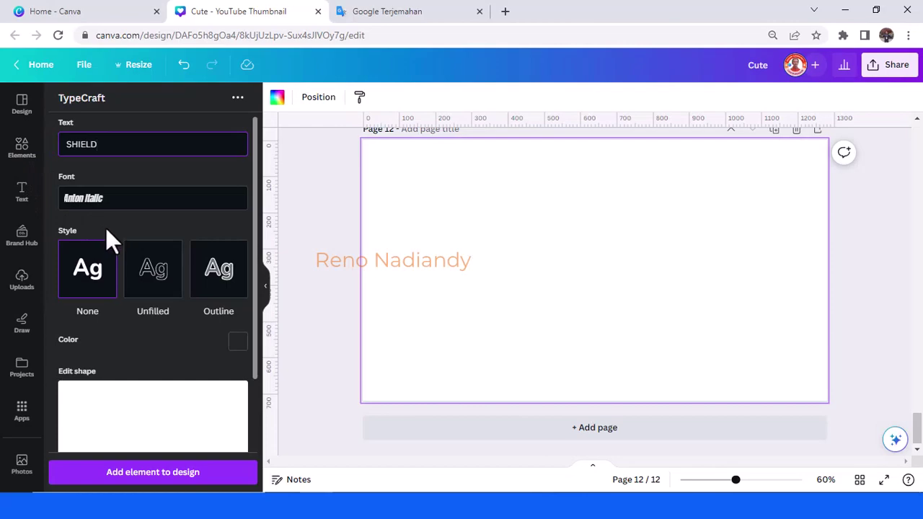
# - Set the font of the SHIELD text on page 12 to BebasNeueBold
pyautogui.click(99, 199)
pyautogui.scroll(-2, 113, 258)
pyautogui.scroll(-1, 113, 261)
pyautogui.click(113, 265)
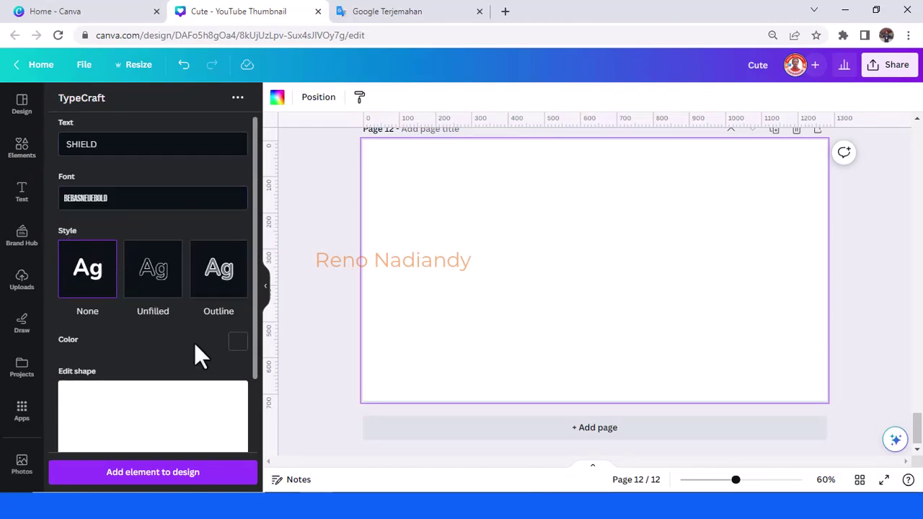
# - Warp SHIELD into a shield outline by pulling the bottom middle point far down and raising both upper corners to about equal height
pyautogui.scroll(-2, 194, 342)
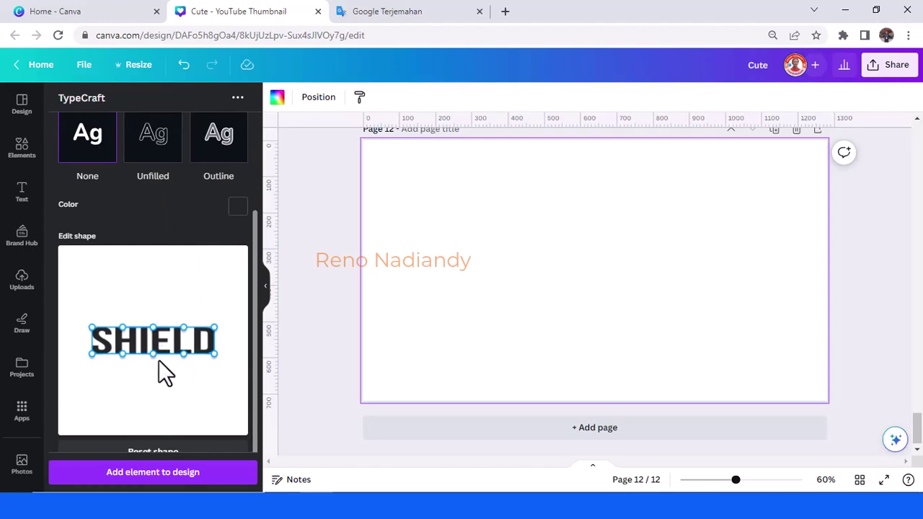
pyautogui.moveTo(151, 354); pyautogui.dragTo(152, 421)
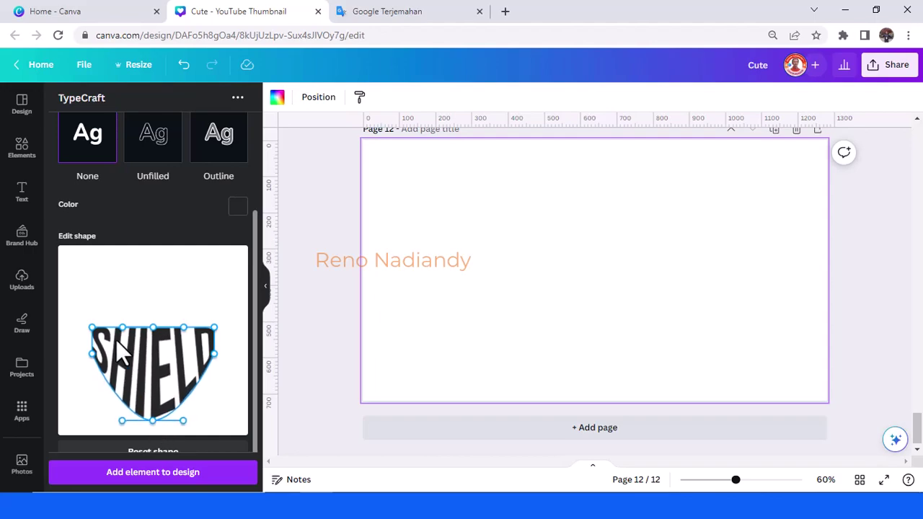
pyautogui.moveTo(91, 329); pyautogui.dragTo(90, 295)
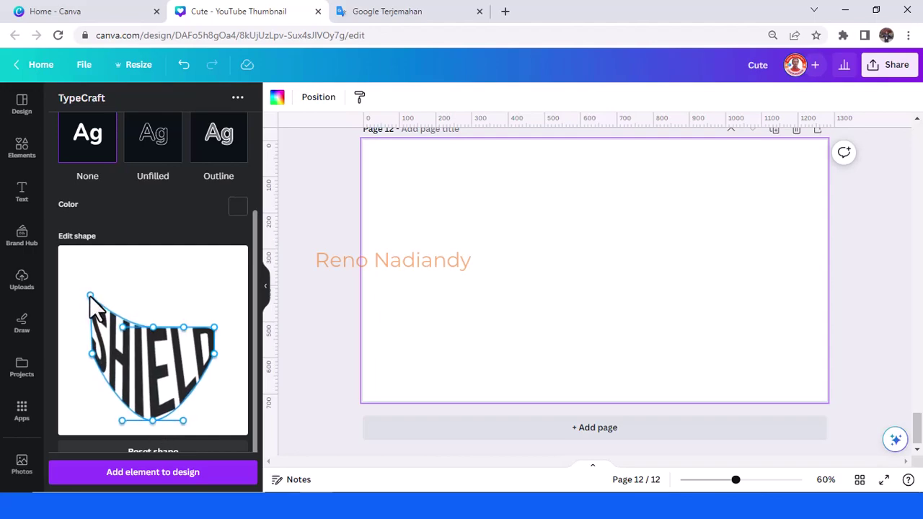
pyautogui.moveTo(214, 328); pyautogui.dragTo(218, 291)
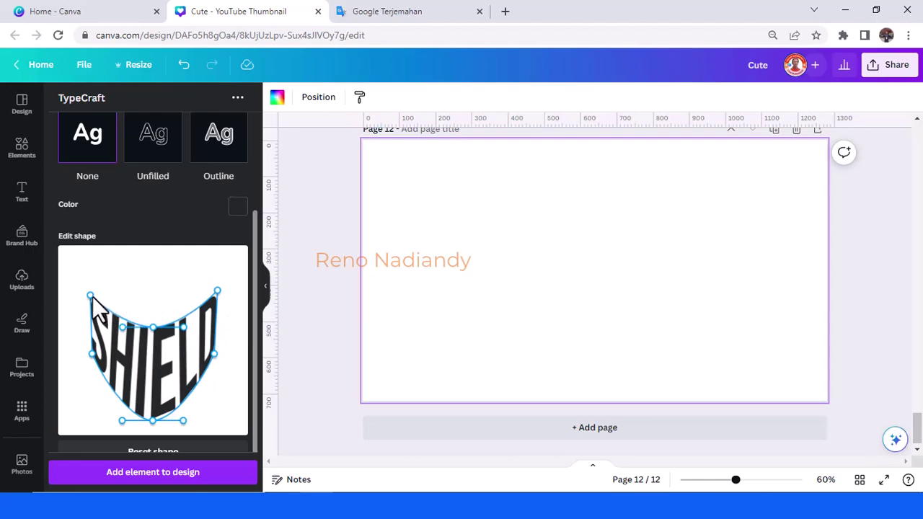
pyautogui.moveTo(88, 289); pyautogui.dragTo(91, 289)
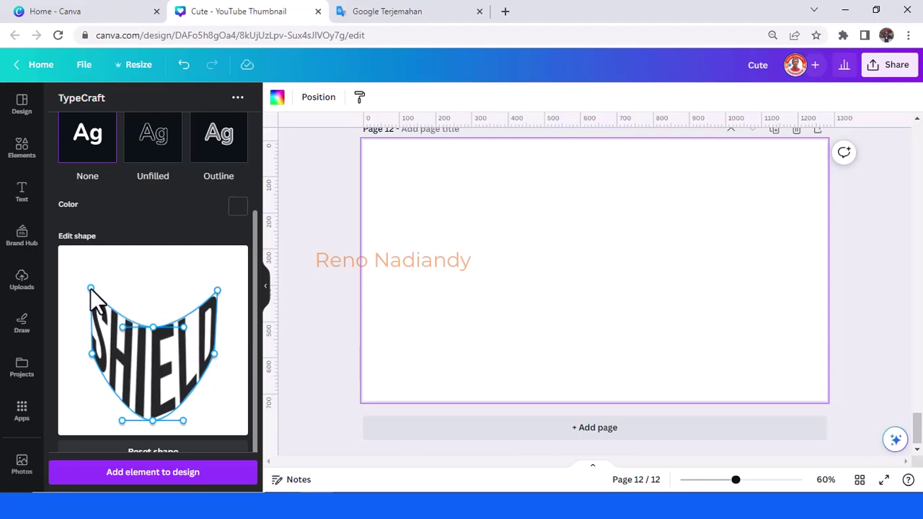
# - Refine the SHIELD outline by raising the middle of its top edge into a soft peak and widening the bottom curve on both sides
pyautogui.moveTo(155, 325); pyautogui.dragTo(123, 324)
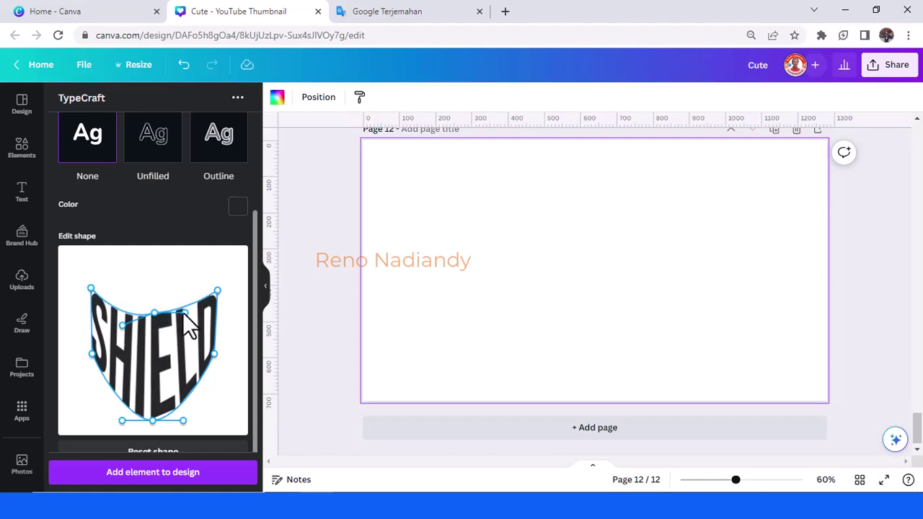
pyautogui.moveTo(185, 315); pyautogui.dragTo(192, 322)
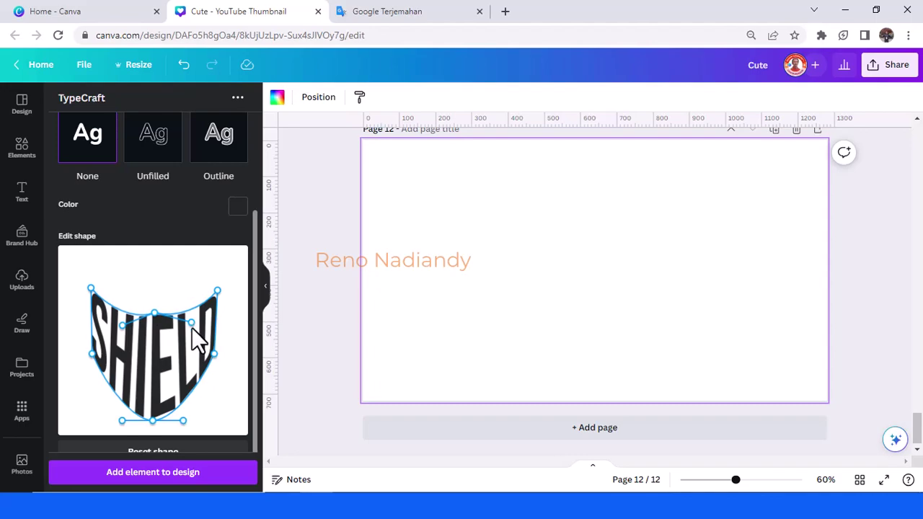
pyautogui.moveTo(184, 420); pyautogui.dragTo(194, 420)
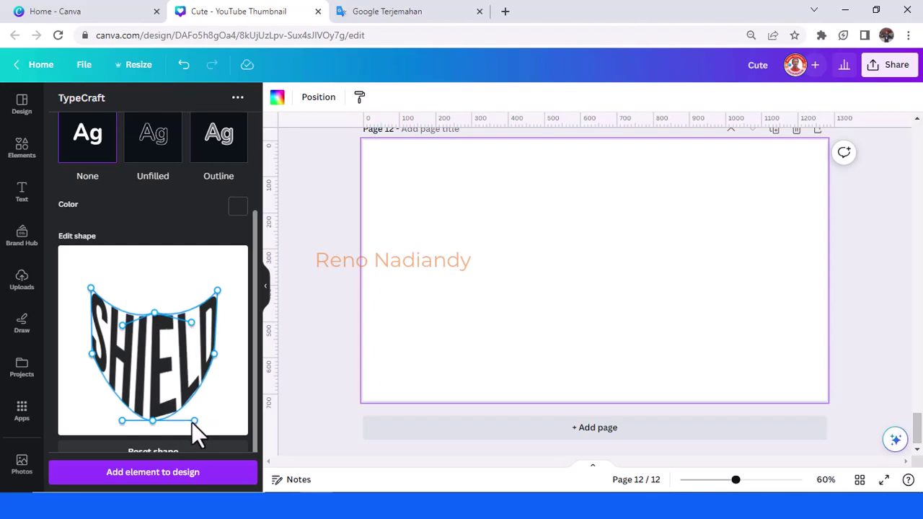
pyautogui.moveTo(120, 421); pyautogui.dragTo(110, 421)
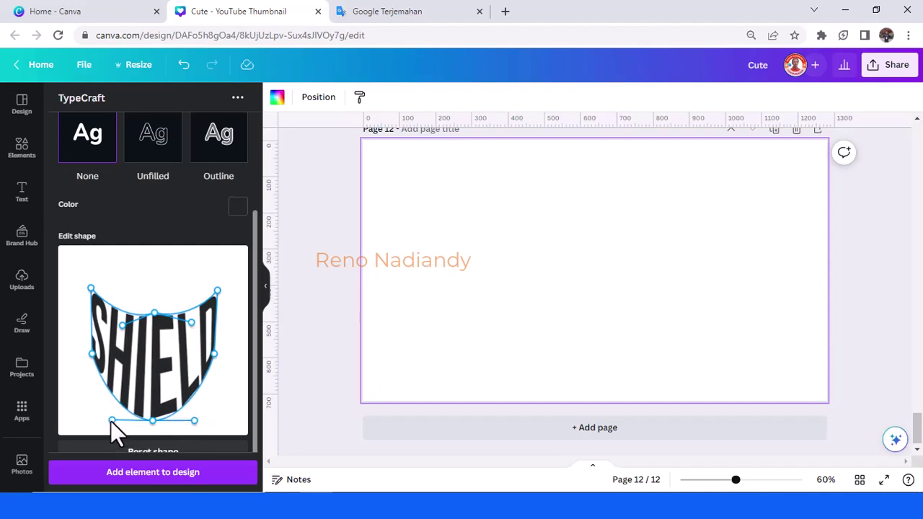
# - Add the SHIELD lettering to page 12, enlarge it from its lower corner and reposition it around the middle of the page
pyautogui.click(198, 483)
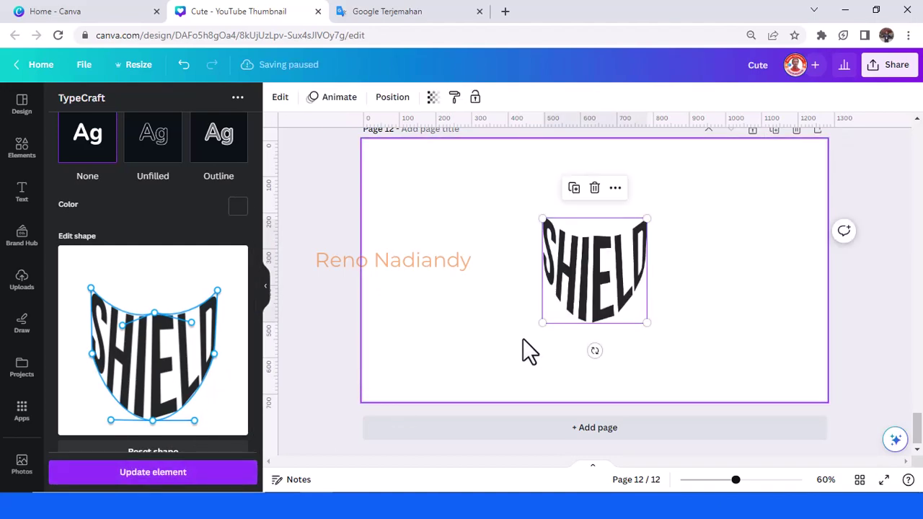
pyautogui.moveTo(547, 326); pyautogui.dragTo(459, 397)
pyautogui.moveTo(566, 360); pyautogui.dragTo(603, 319)
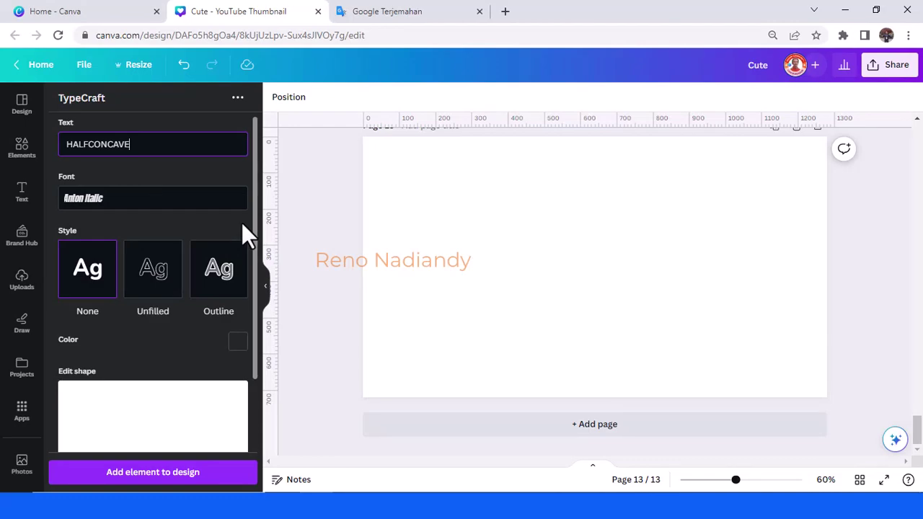
# - Set the font of the HALFCONCAVE text on page 13 to BebasNeueBold
pyautogui.click(121, 200)
pyautogui.scroll(-4, 119, 249)
pyautogui.click(100, 246)
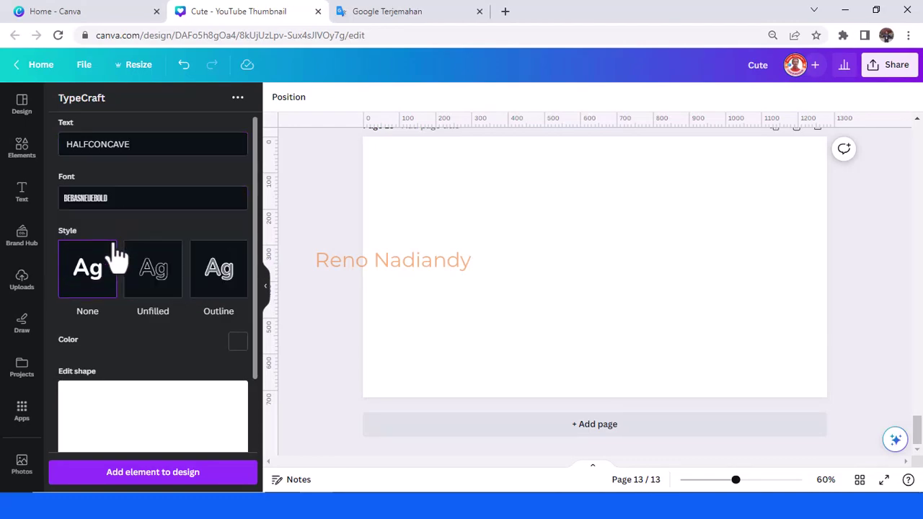
# - Pull the bottom middle point of HALFCONCAVE far down into a deep curve and add the lettering to page 13
pyautogui.scroll(-2, 148, 253)
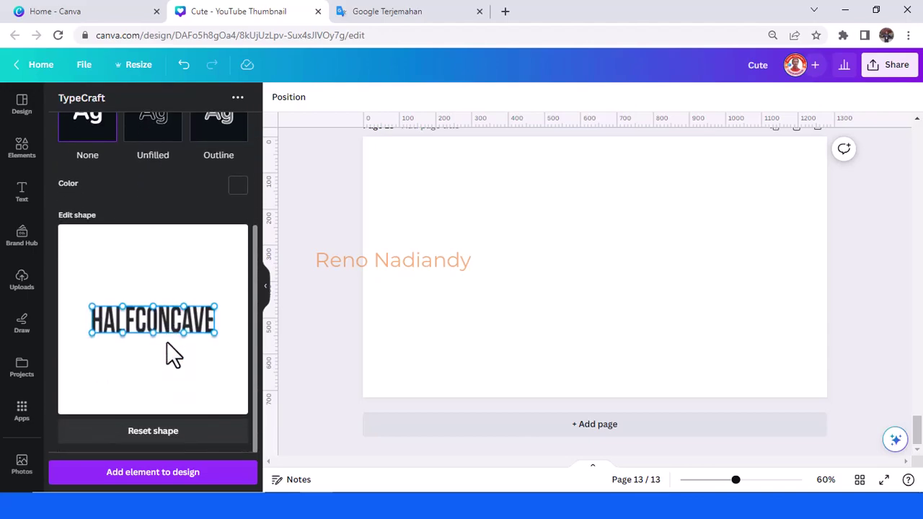
pyautogui.moveTo(151, 334); pyautogui.dragTo(152, 391)
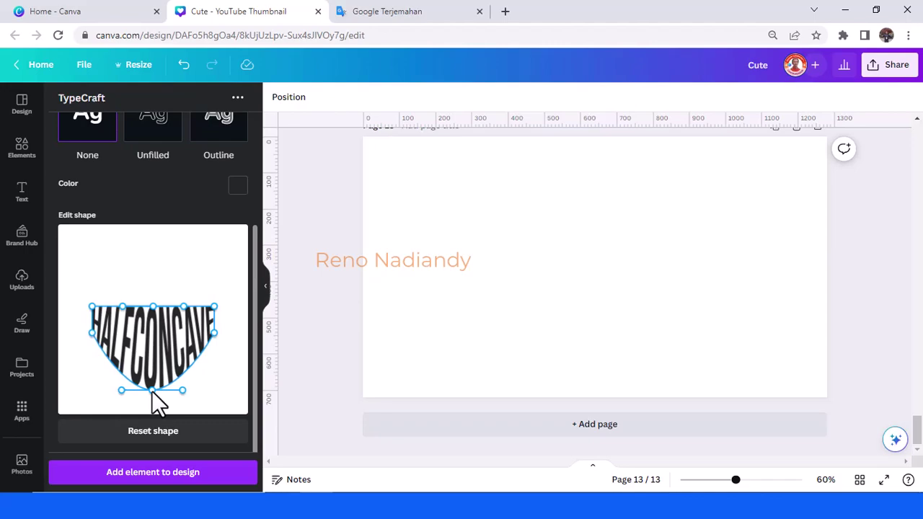
pyautogui.click(180, 473)
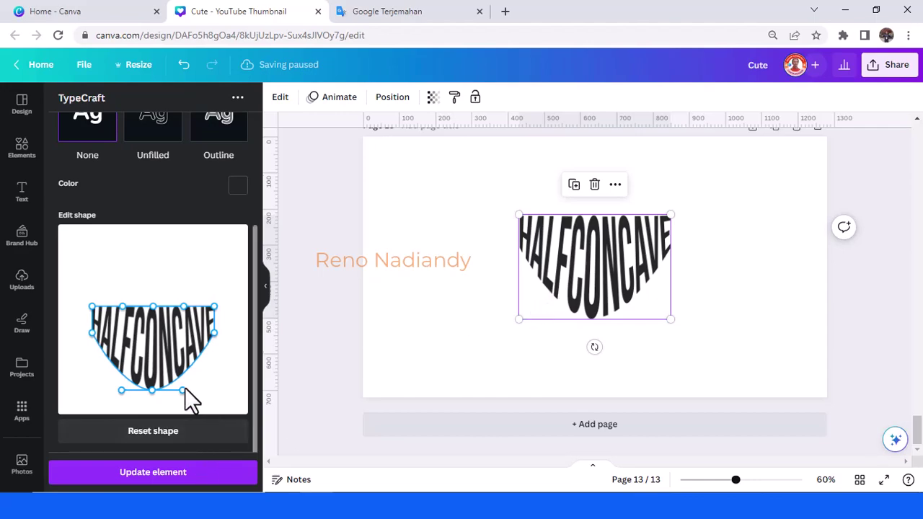
# - Widen the bottom curve of HALFCONCAVE evenly on both sides and update the element on the page
pyautogui.moveTo(183, 390); pyautogui.dragTo(199, 389)
pyautogui.moveTo(122, 390); pyautogui.dragTo(106, 390)
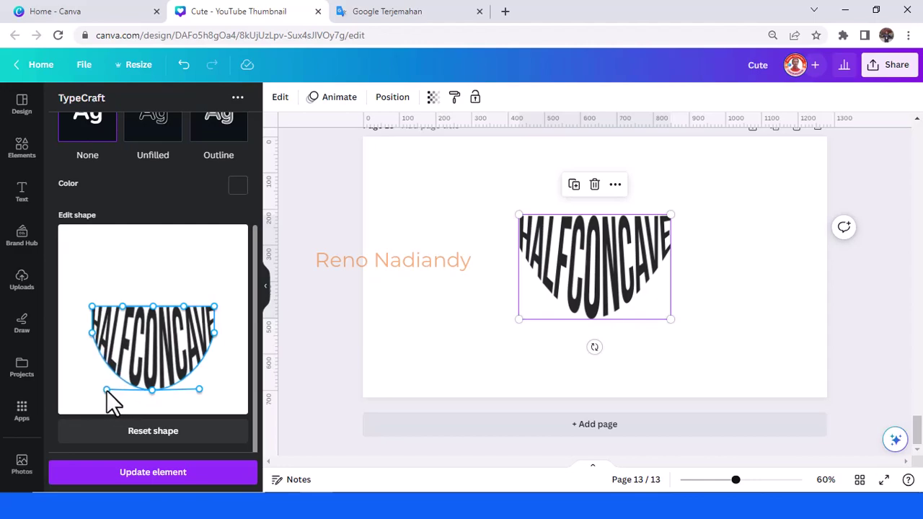
pyautogui.click(189, 477)
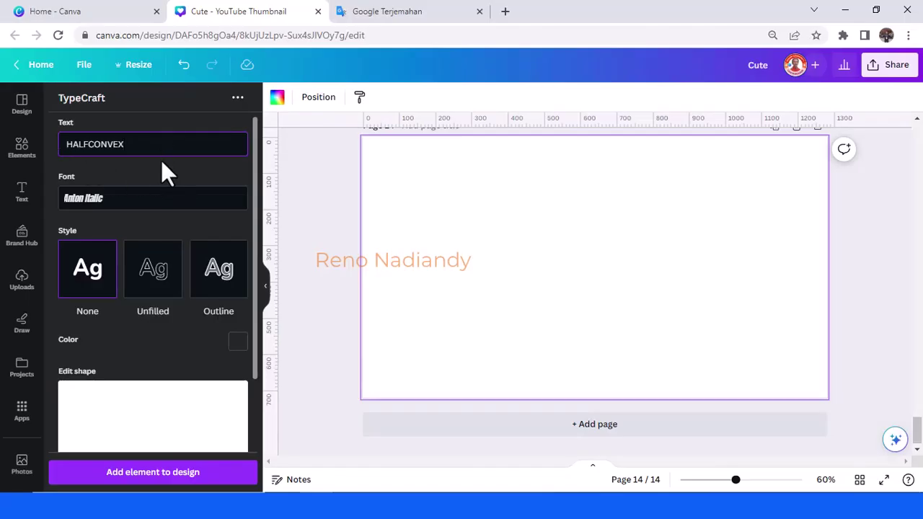
# - Set the font of the HALFCONVEX text on page 14 to BebasNeueBold
pyautogui.click(133, 198)
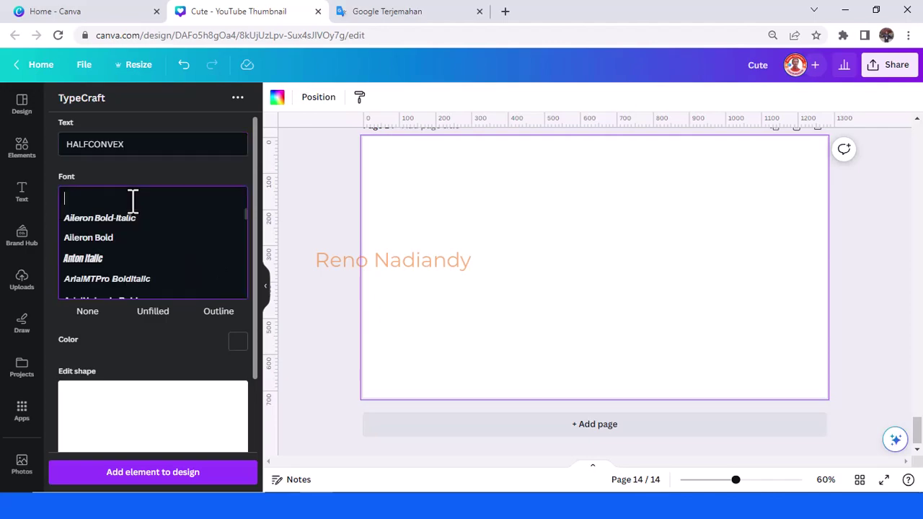
pyautogui.scroll(-5, 128, 256)
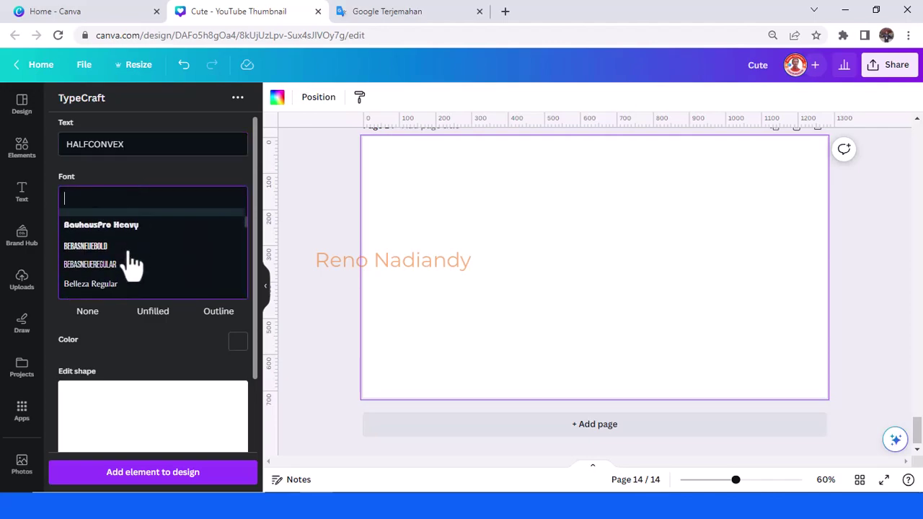
pyautogui.click(131, 252)
# - Warp HALFCONVEX into a wide dome by raising the top middle point and widening its curve, and add it to page 14
pyautogui.scroll(-2, 161, 349)
pyautogui.moveTo(154, 330); pyautogui.dragTo(194, 280)
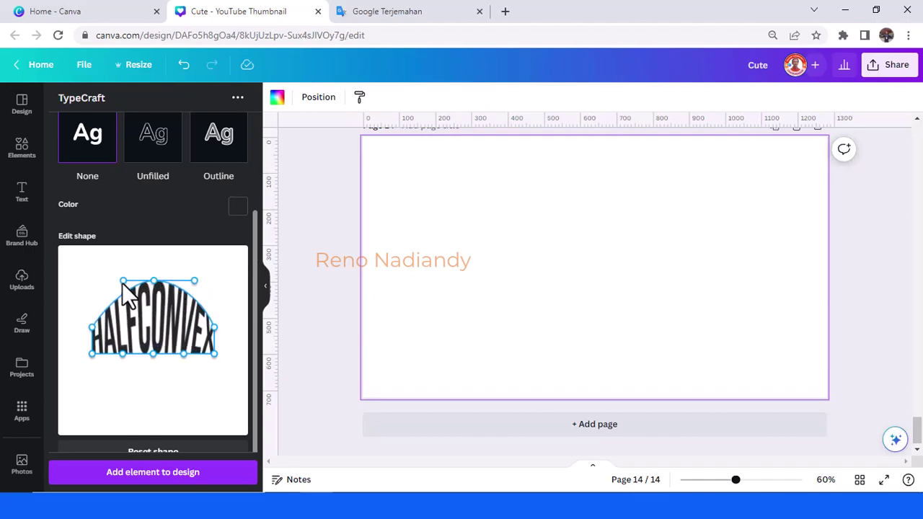
pyautogui.moveTo(124, 281); pyautogui.dragTo(108, 282)
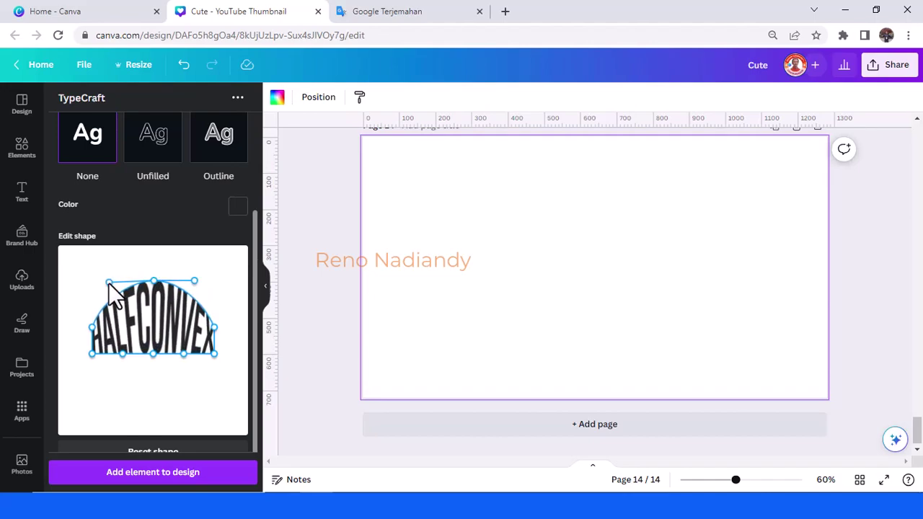
pyautogui.click(177, 477)
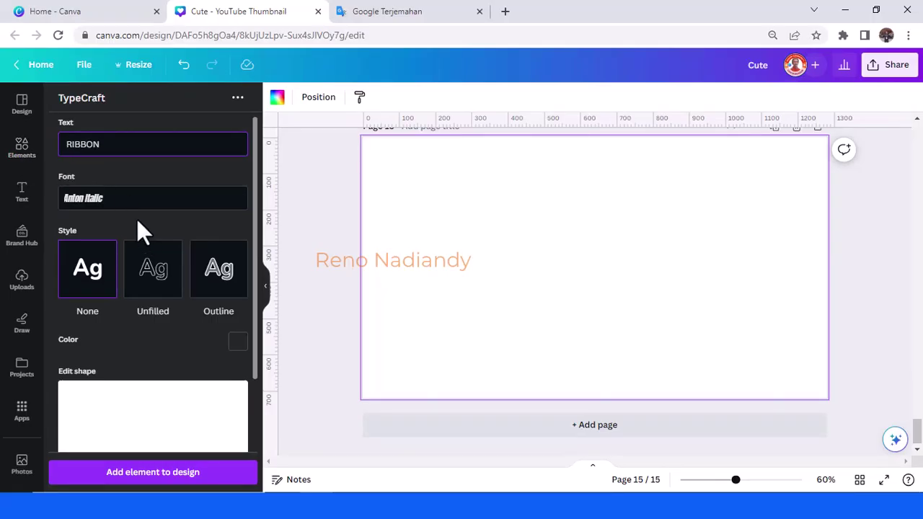
# - Set the font of the RIBBON text on page 15 to BebasNeueBold
pyautogui.click(121, 200)
pyautogui.scroll(-3, 114, 259)
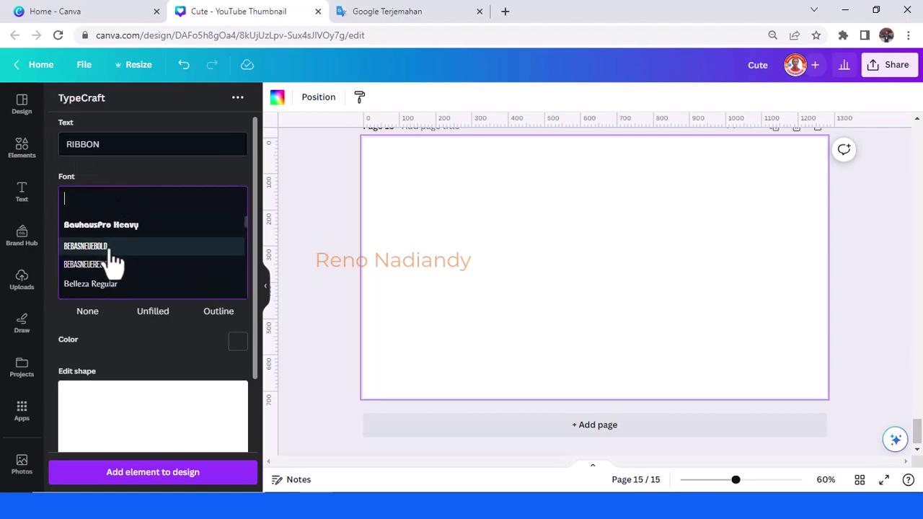
pyautogui.click(112, 249)
# - Warp RIBBON into a wave, curving both edges up at the left and down at the right, and add it to page 15
pyautogui.scroll(-3, 154, 230)
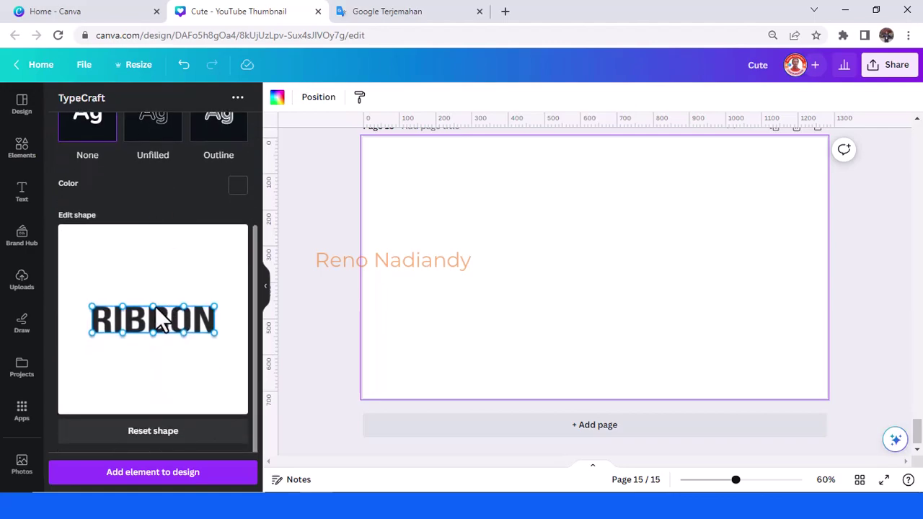
pyautogui.moveTo(123, 306); pyautogui.dragTo(91, 287)
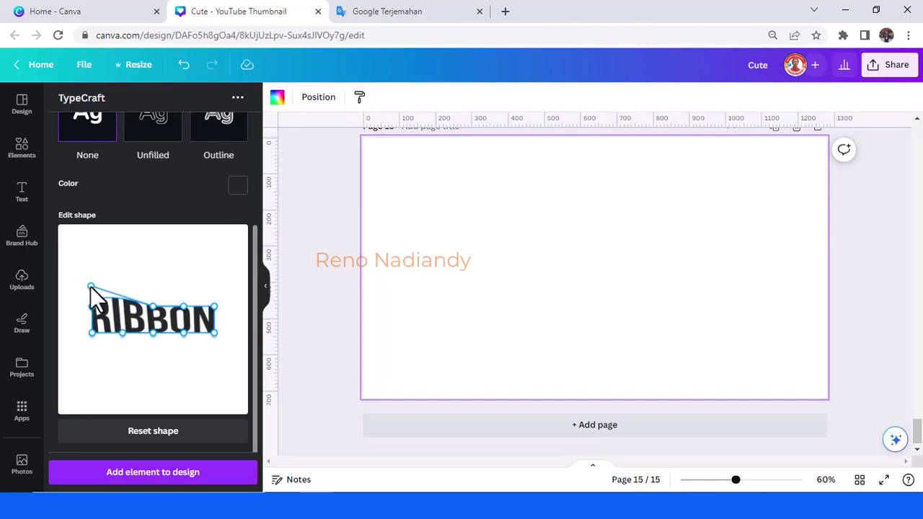
pyautogui.moveTo(182, 305); pyautogui.dragTo(213, 324)
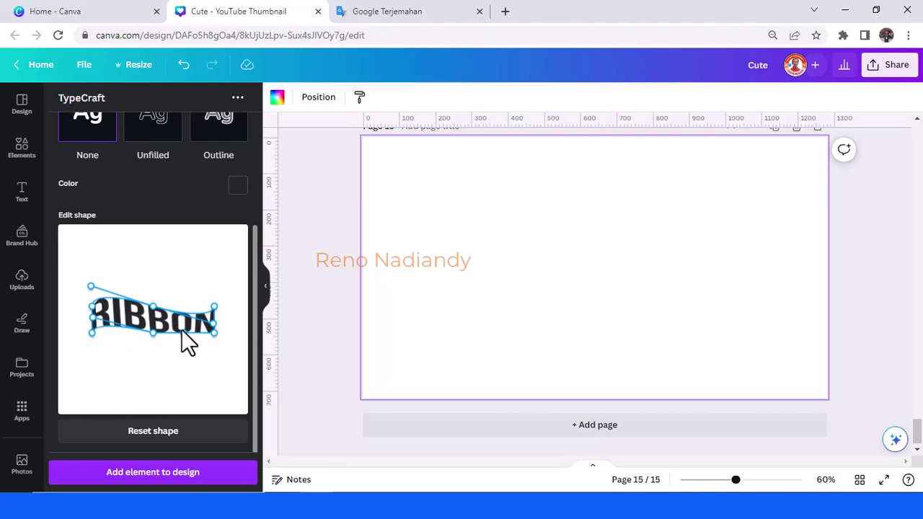
pyautogui.moveTo(183, 344); pyautogui.dragTo(214, 355)
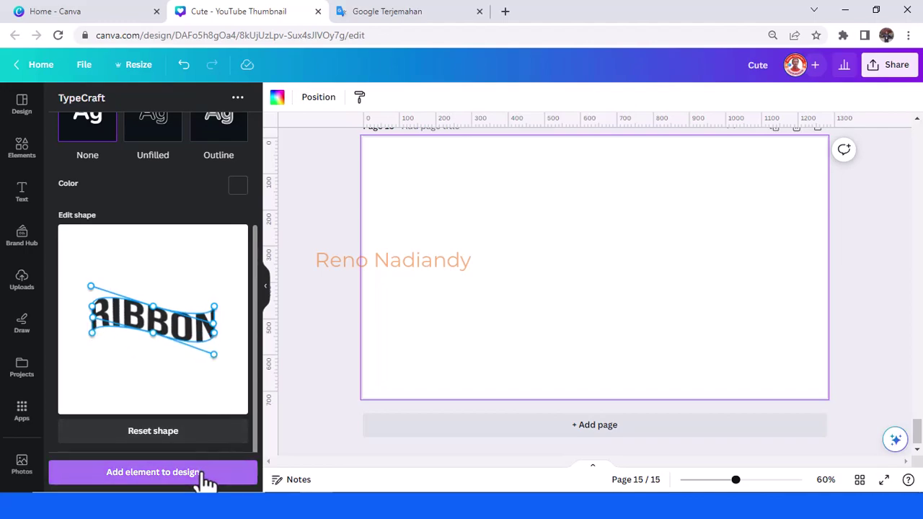
pyautogui.click(225, 458)
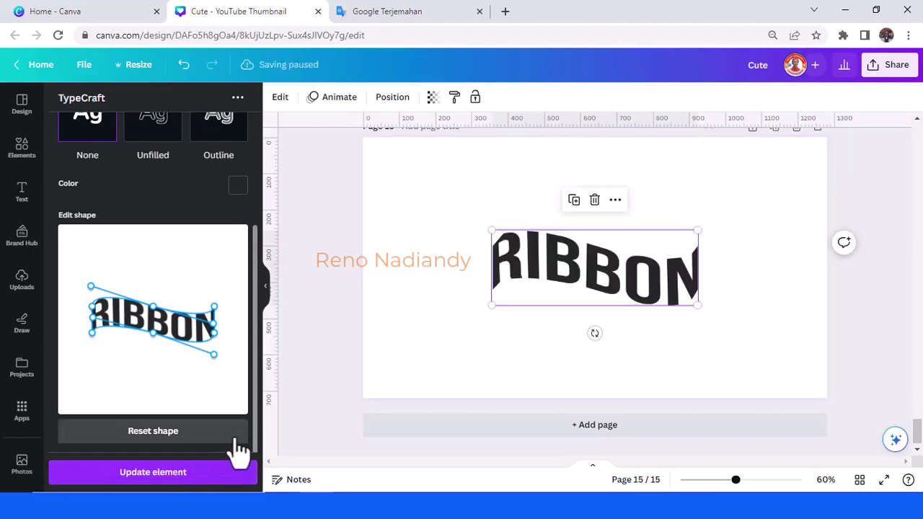
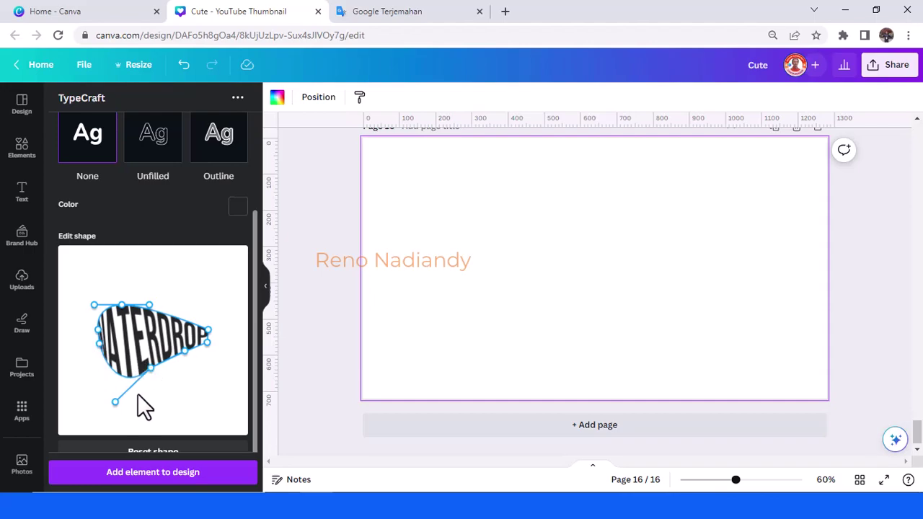
# - Refine the rounded lower edge of WATERDROP by adjusting its curve and lowering the bottom middle point slightly, and add it to page 16
pyautogui.moveTo(114, 403); pyautogui.dragTo(107, 390)
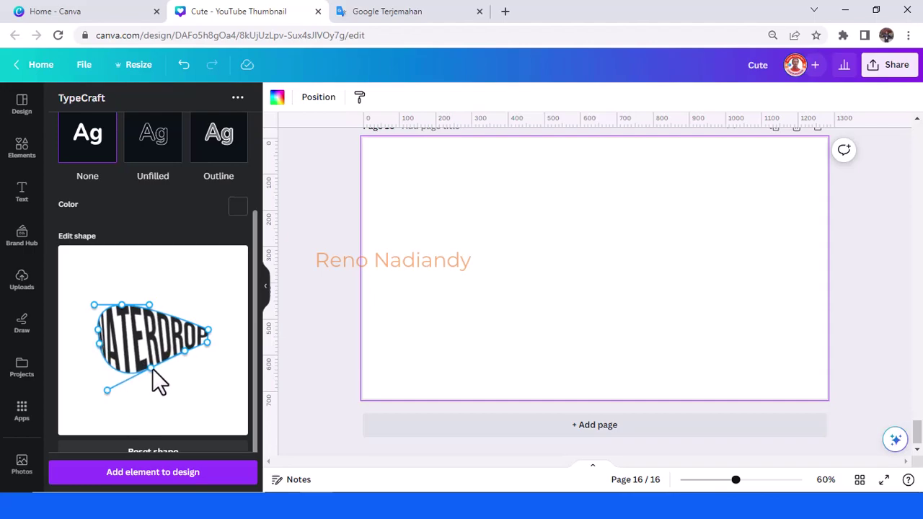
pyautogui.moveTo(152, 369); pyautogui.dragTo(151, 373)
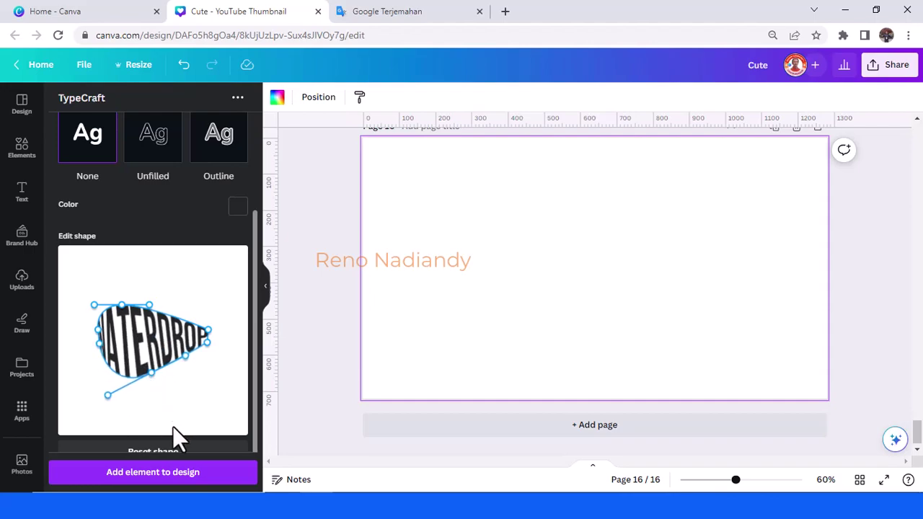
pyautogui.click(205, 471)
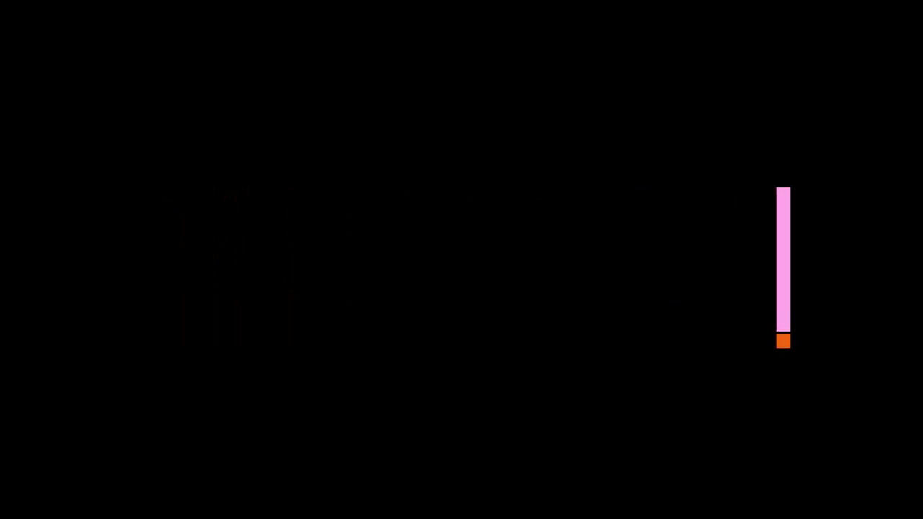
# - Complete the text on page 17 as TRIANGELDOWN and set its font to BebasNeueBold
pyautogui.write('OWN')
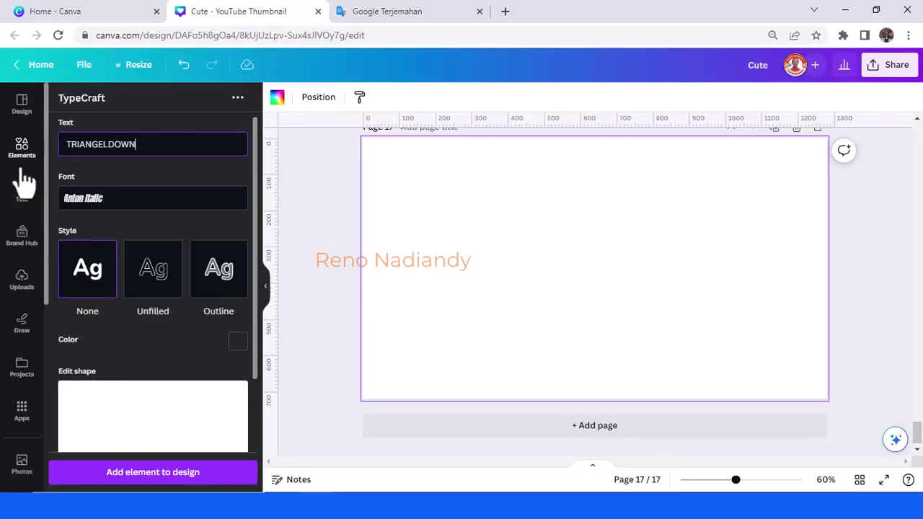
pyautogui.click(107, 196)
pyautogui.scroll(-2, 127, 253)
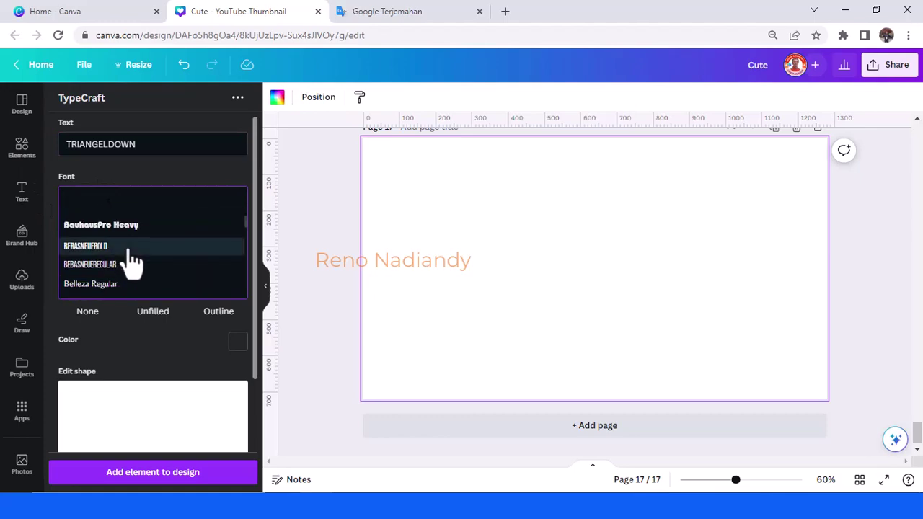
pyautogui.click(119, 246)
# - Warp TRIANGELDOWN into a downward triangle by pulling the bottom middle far down, raising the lower corners and straightening both slanted sides
pyautogui.scroll(-3, 168, 278)
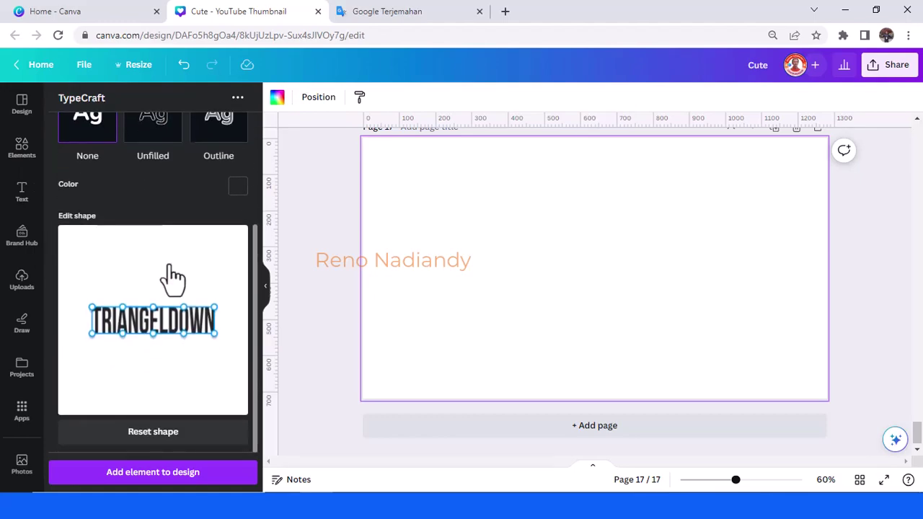
pyautogui.moveTo(152, 333); pyautogui.dragTo(153, 406)
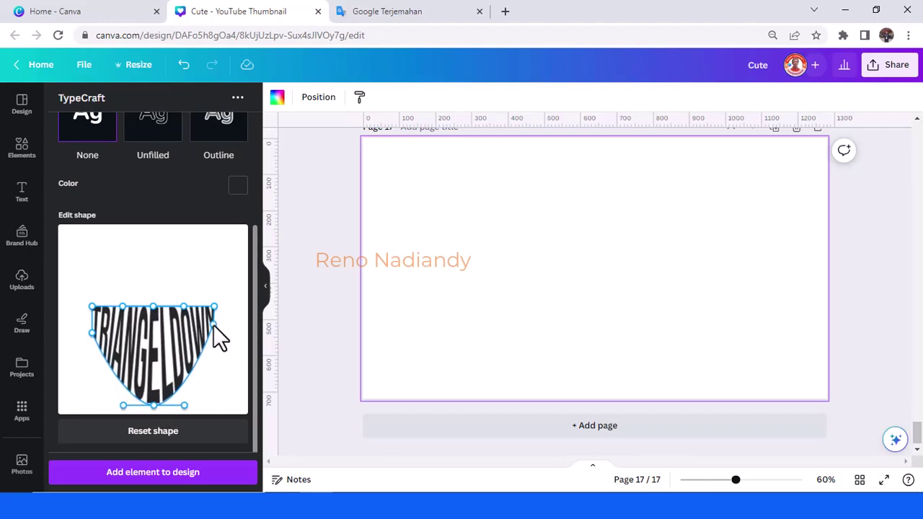
pyautogui.moveTo(91, 333); pyautogui.dragTo(93, 324)
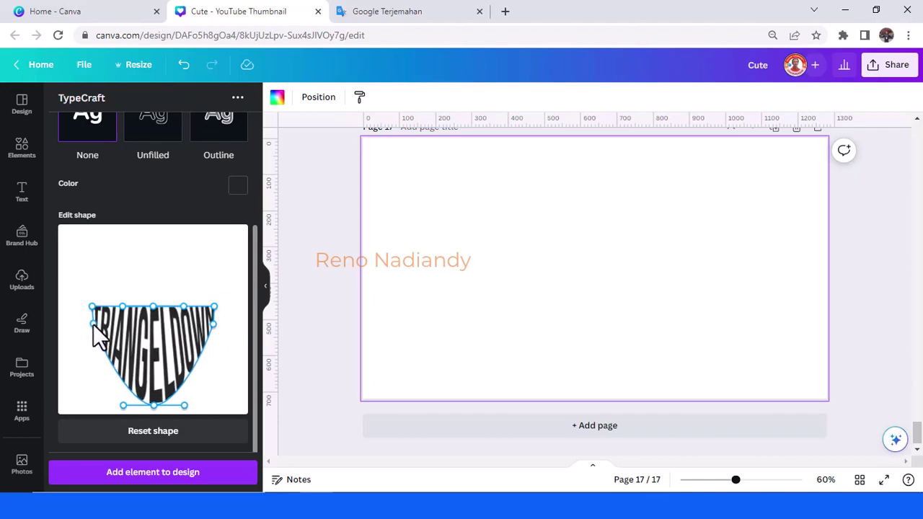
pyautogui.moveTo(185, 403); pyautogui.dragTo(211, 325)
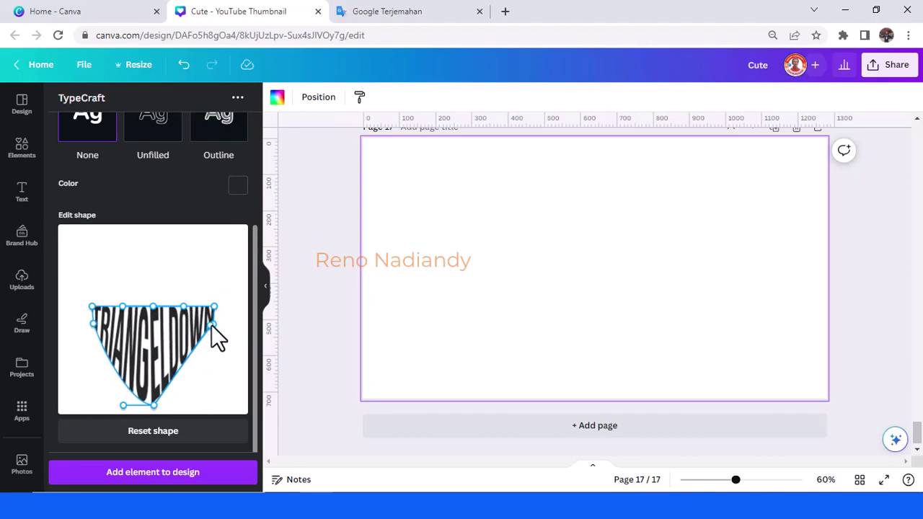
pyautogui.moveTo(124, 405); pyautogui.dragTo(97, 328)
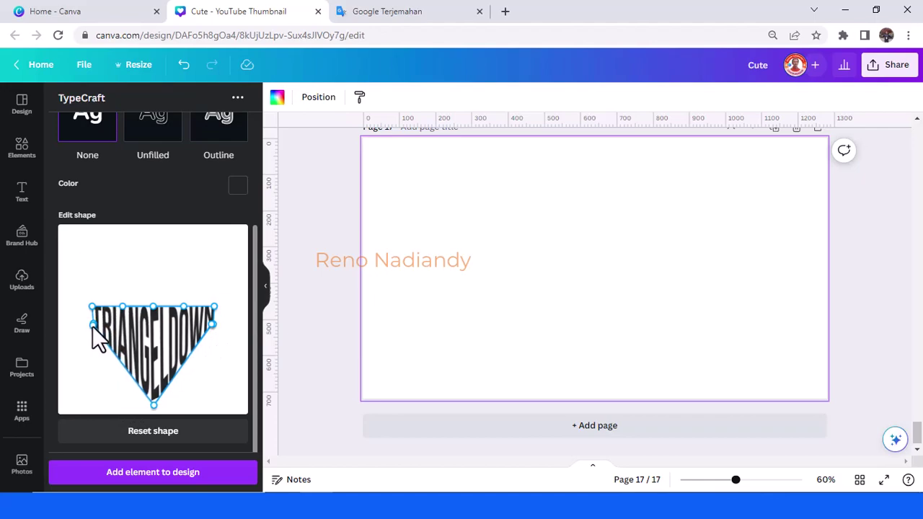
# - Add the TRIANGELDOWN lettering to page 17 and resize it from its lower corner
pyautogui.click(176, 476)
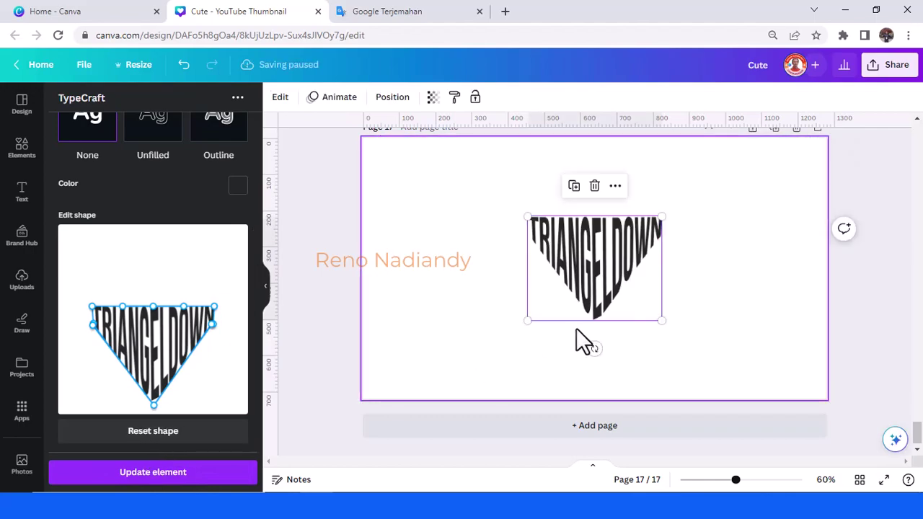
pyautogui.moveTo(532, 323); pyautogui.dragTo(594, 300)
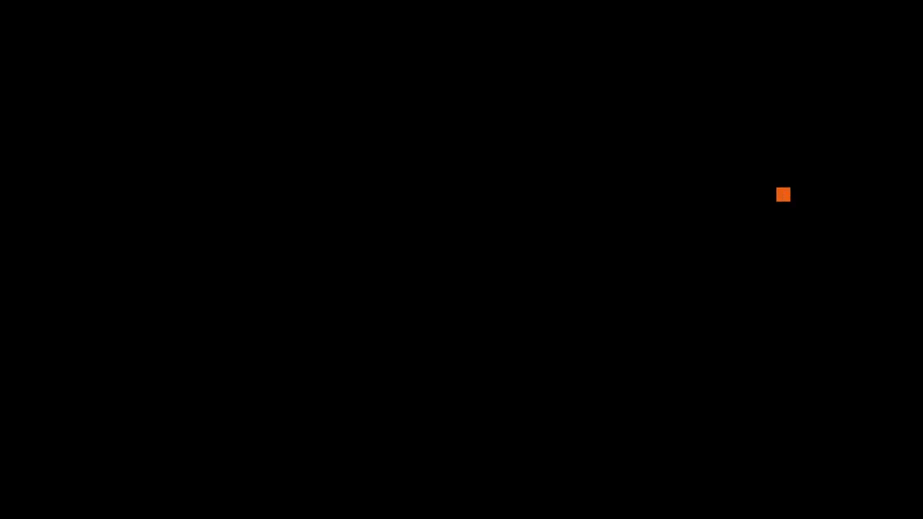